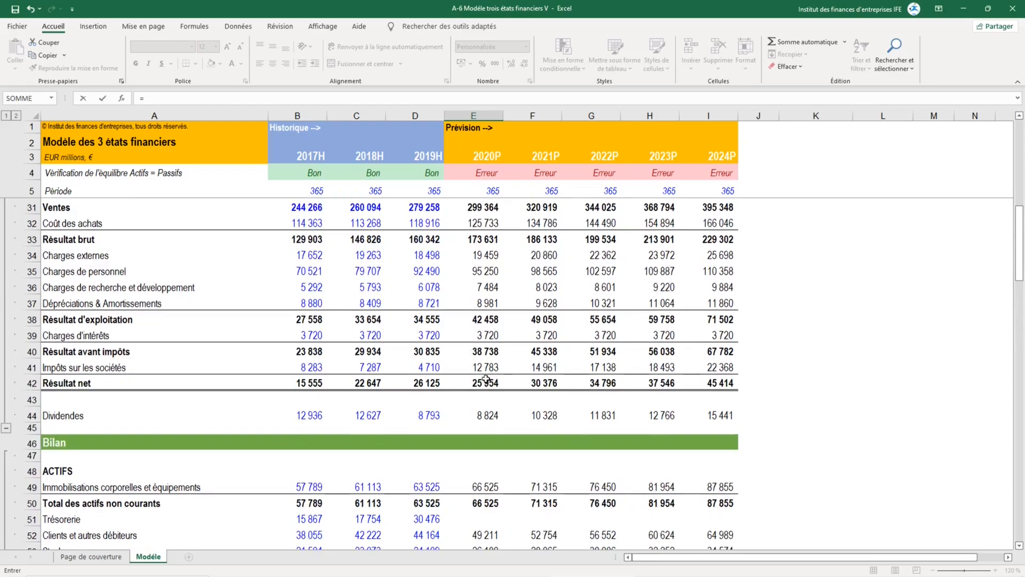
Step: Link the 2020P Bénéfice net in the cash flow statement to the 2020P Résultat net in E42
click(488, 382)
key(Return)
scroll(530, 383, down, 2)
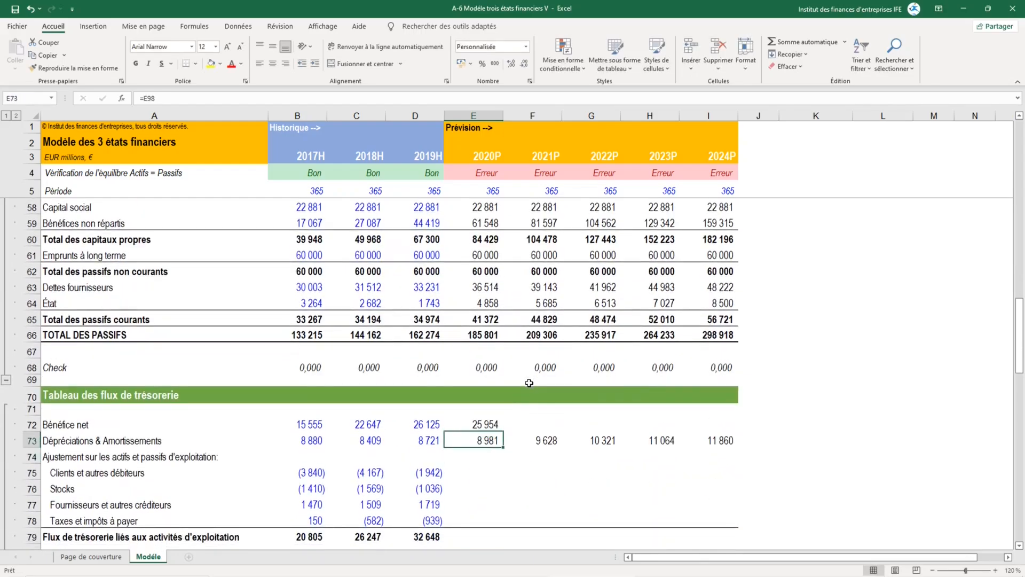
Step: Calculate the 2020P Clients et autres débiteurs adjustment in E75 as the negative balance sheet change, =-(E52-D52)
key(Down)
key(Down)
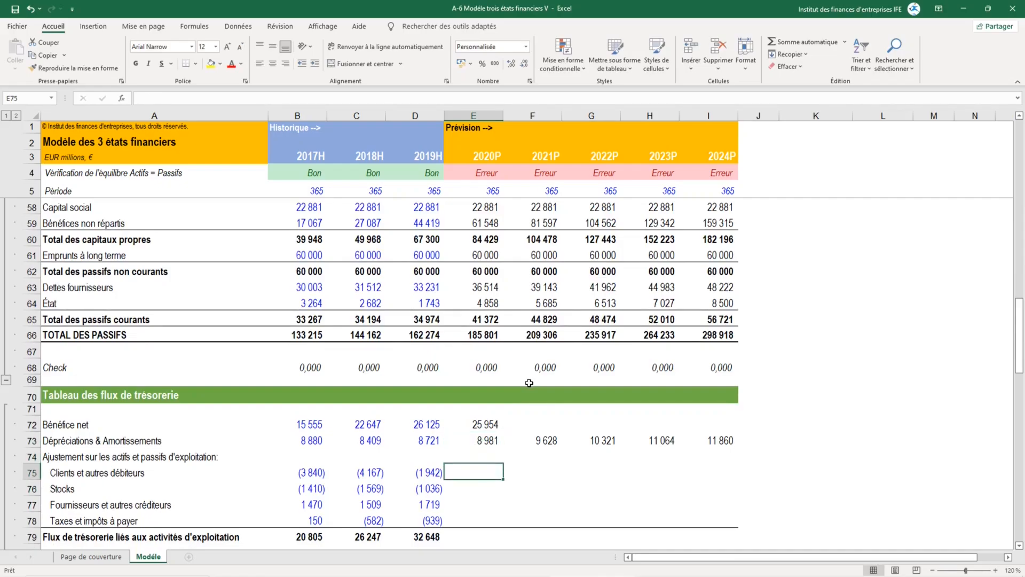
drag(85, 473, 132, 521)
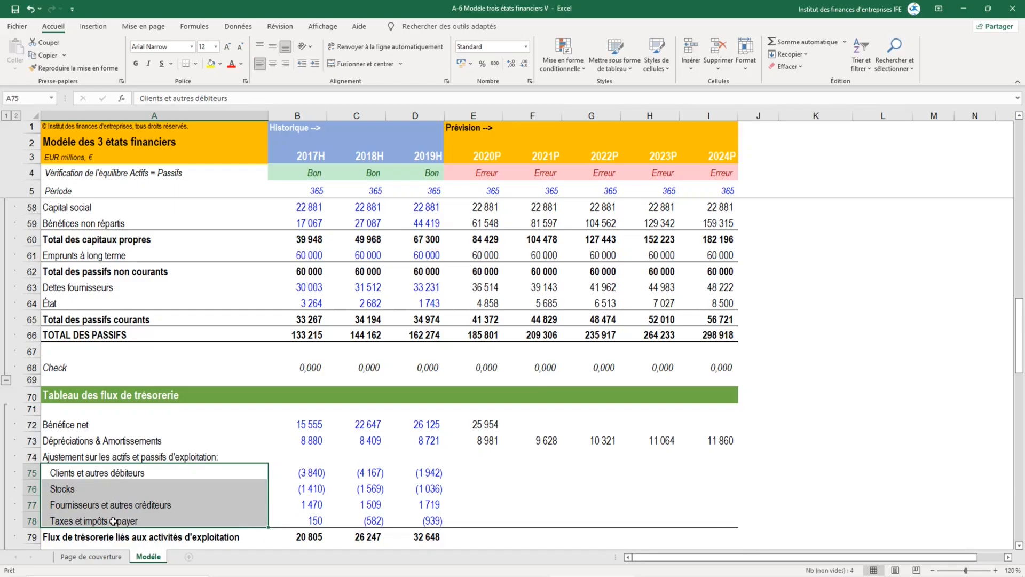
click(478, 469)
text(=)
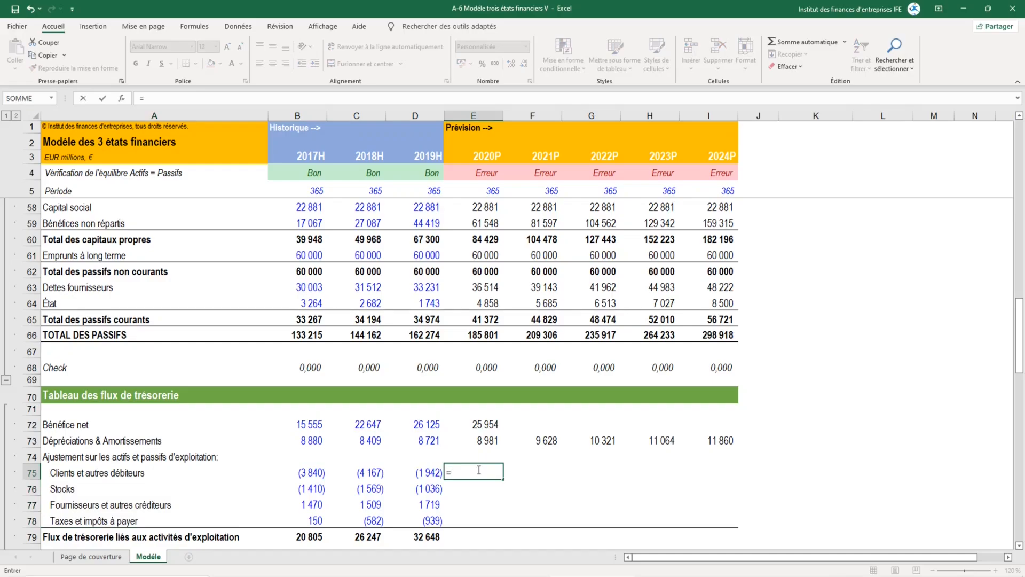
text(-()
scroll(489, 395, up, 4)
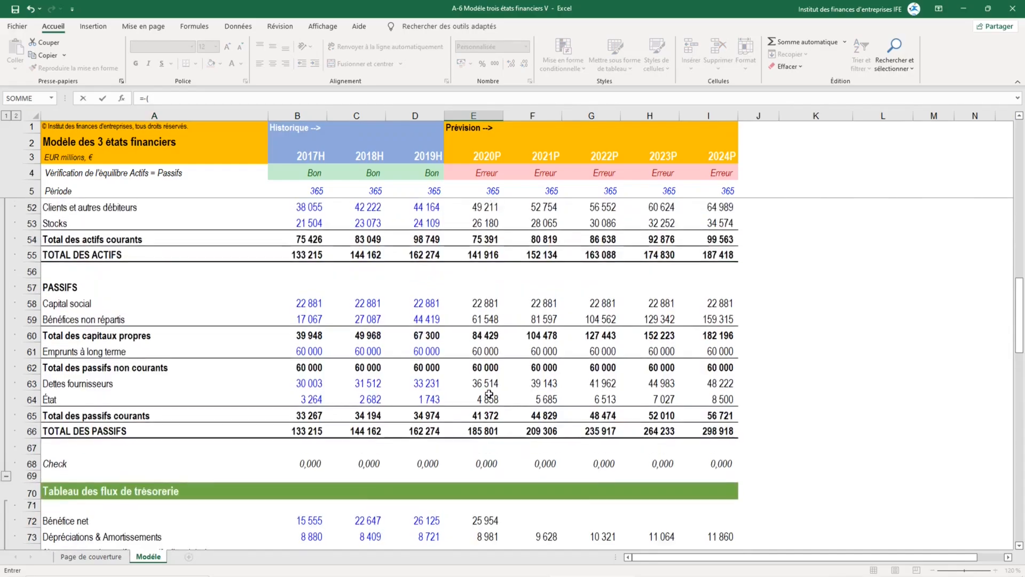
scroll(488, 395, up, 1)
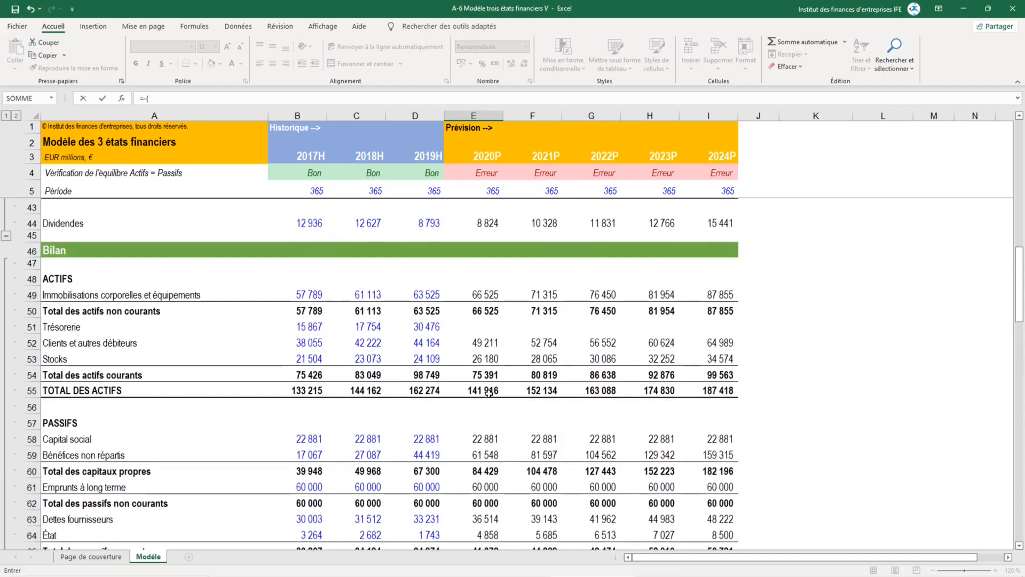
click(488, 343)
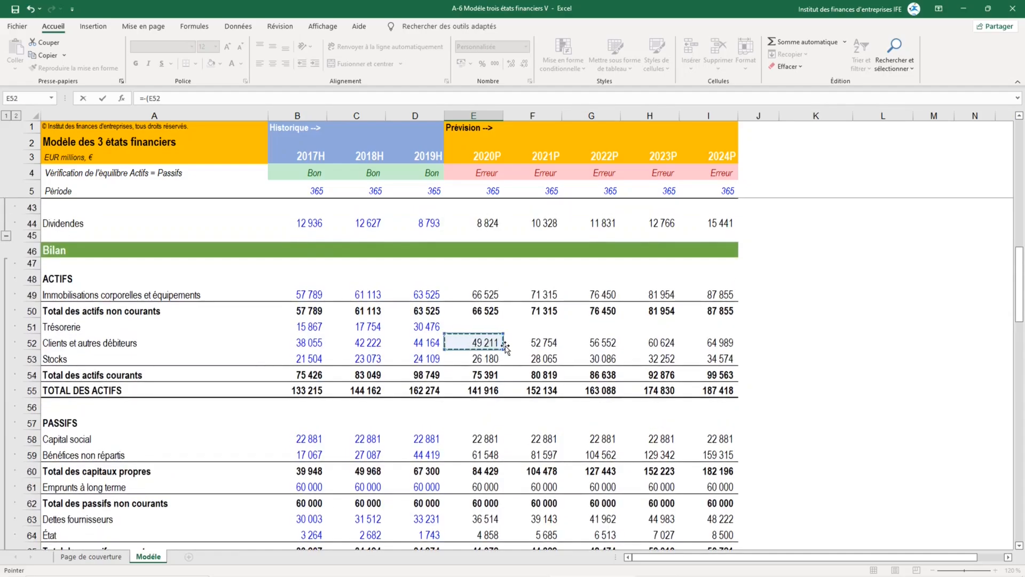
text(-)
click(429, 343)
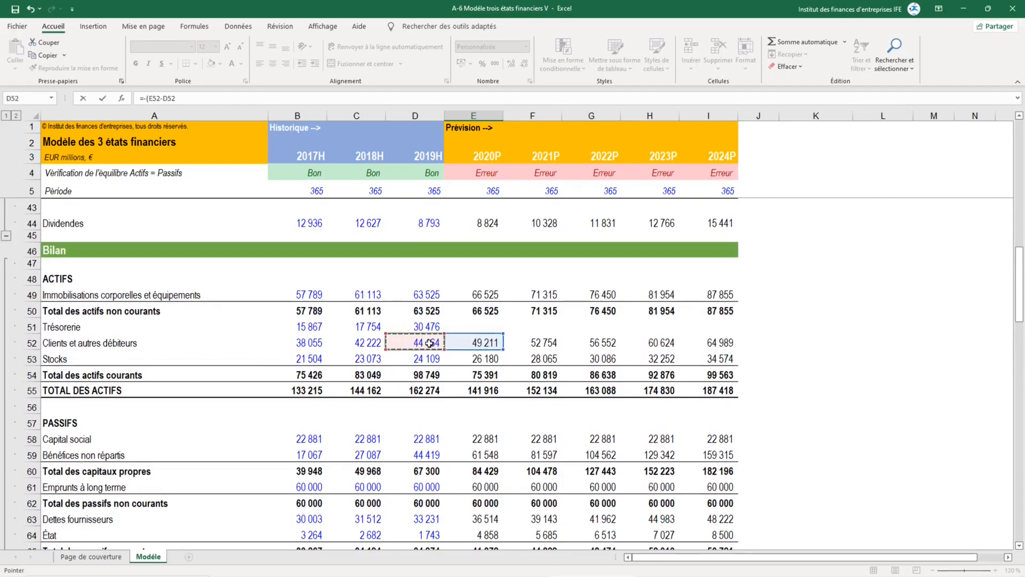
text())
key(Return)
click(486, 514)
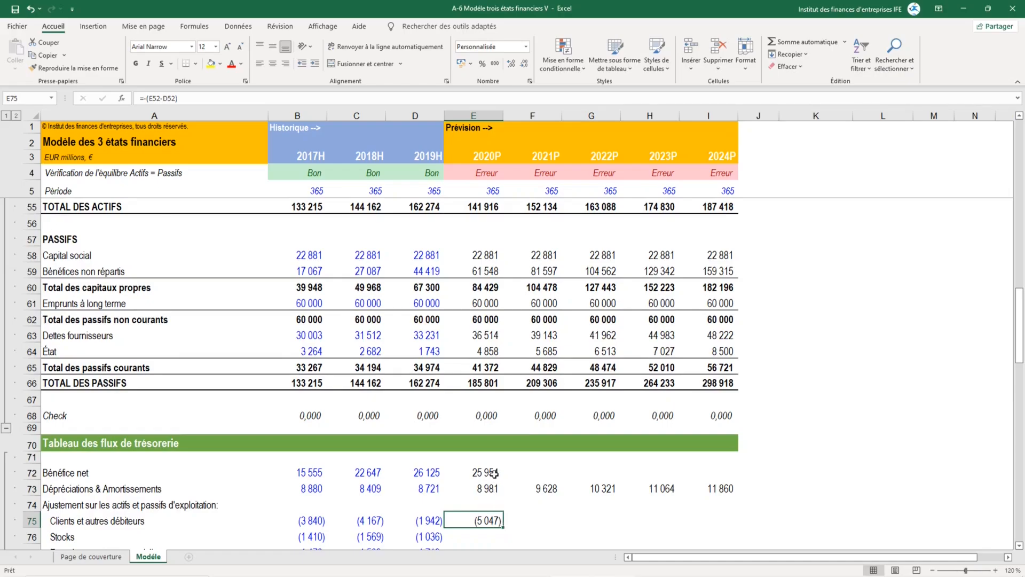
scroll(494, 475, up, 3)
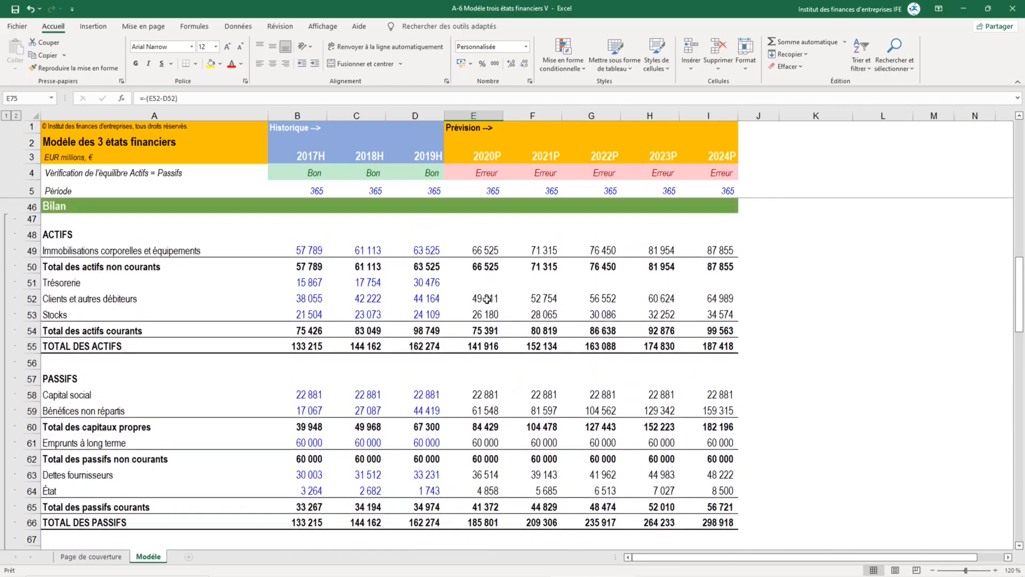
drag(489, 298, 443, 299)
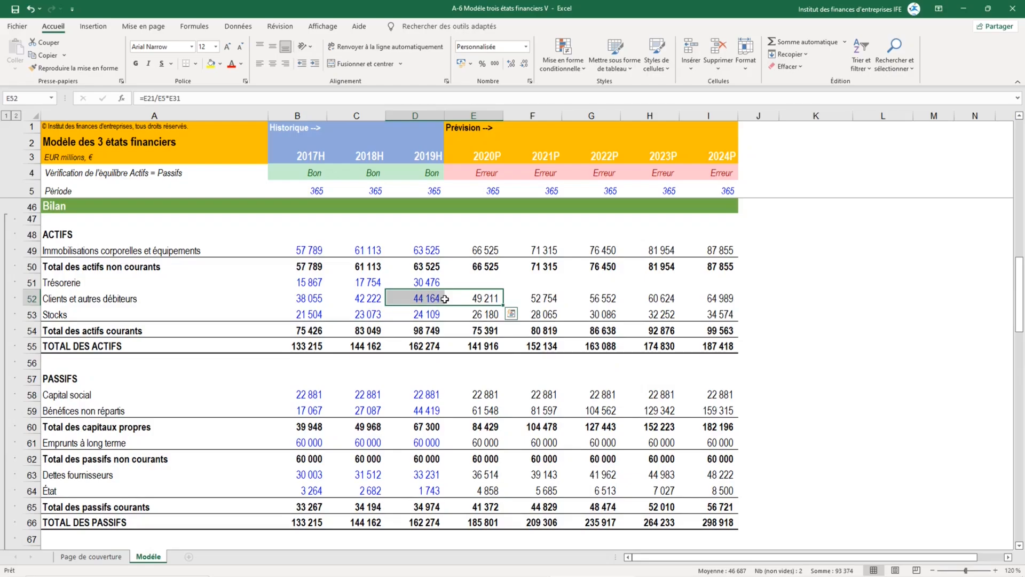
Step: Calculate the 2020P Stocks adjustment in E76 as the negative balance sheet change, =-(E53-D53)
scroll(463, 384, down, 4)
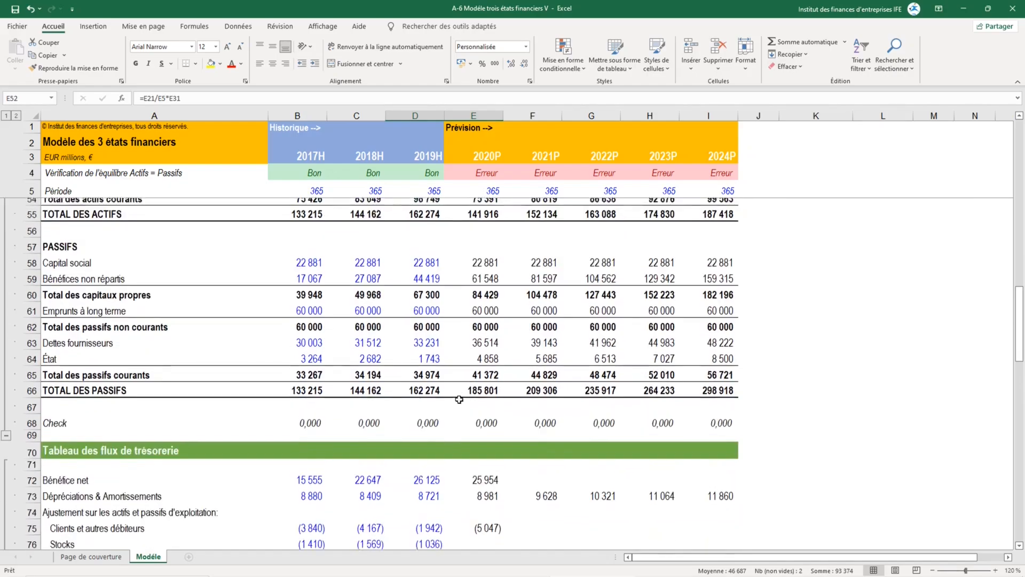
click(488, 470)
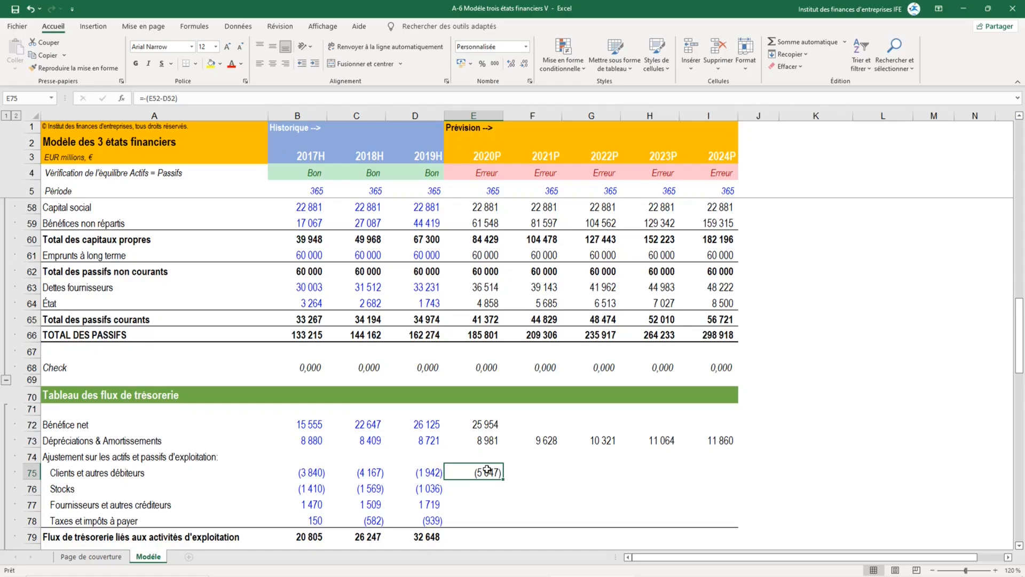
click(480, 488)
text(=)
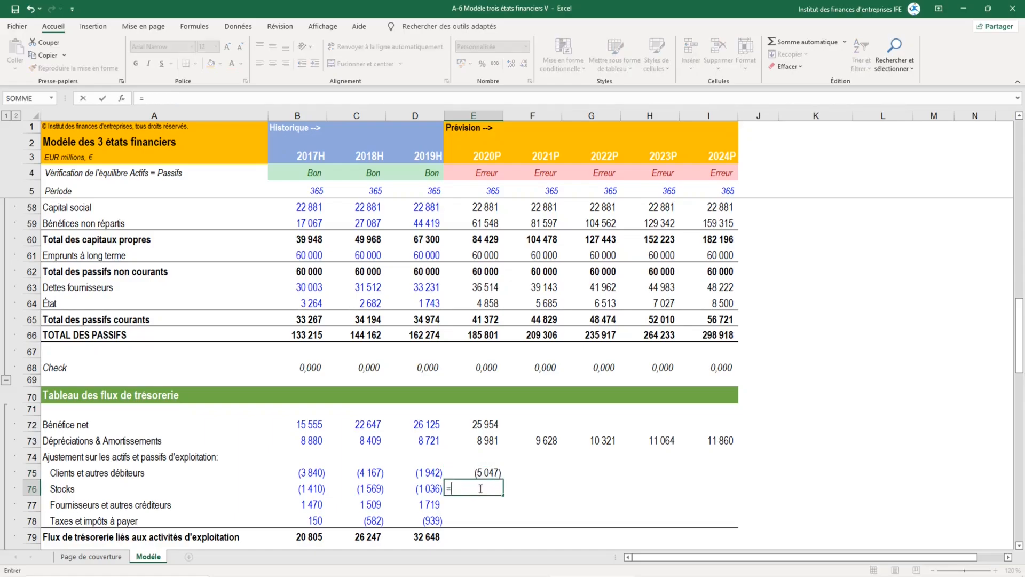
text(-)
text(()
scroll(461, 315, up, 4)
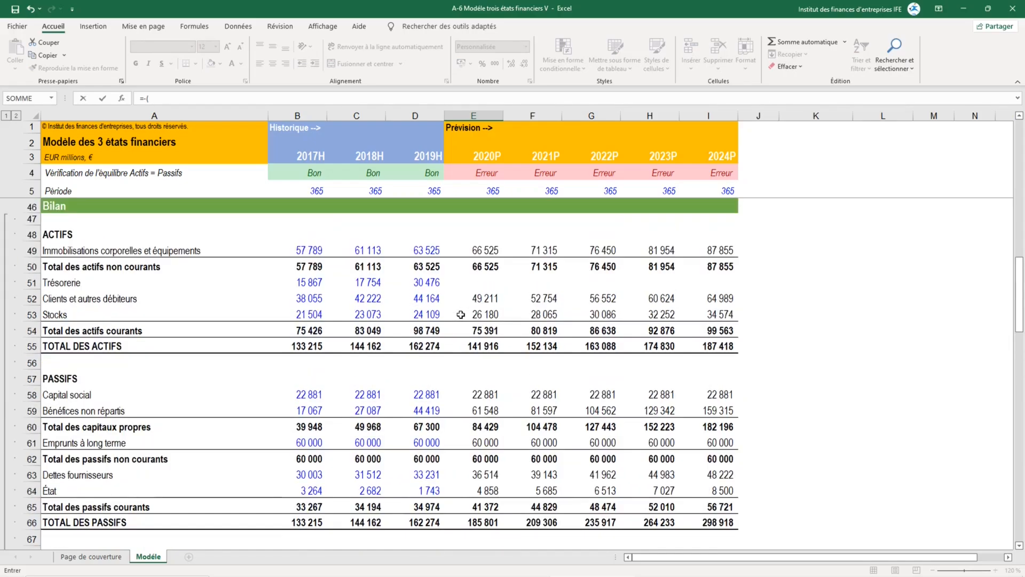
click(483, 315)
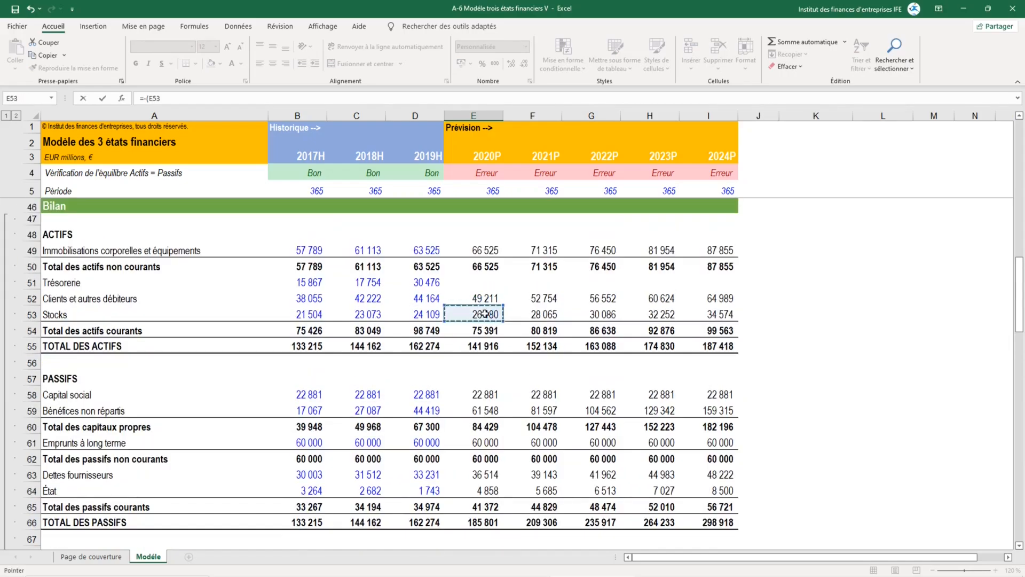
text(-)
click(432, 313)
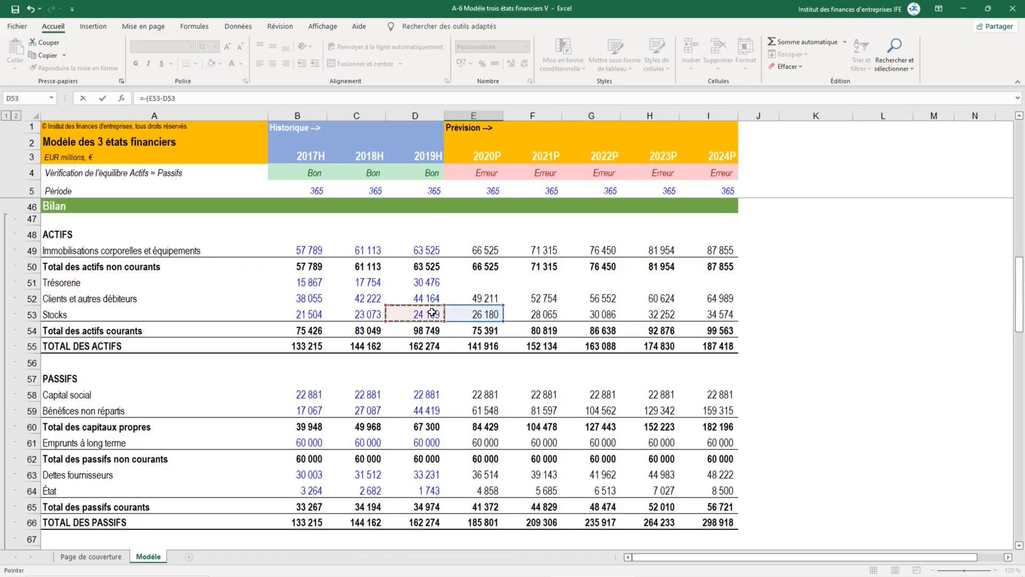
key(Return)
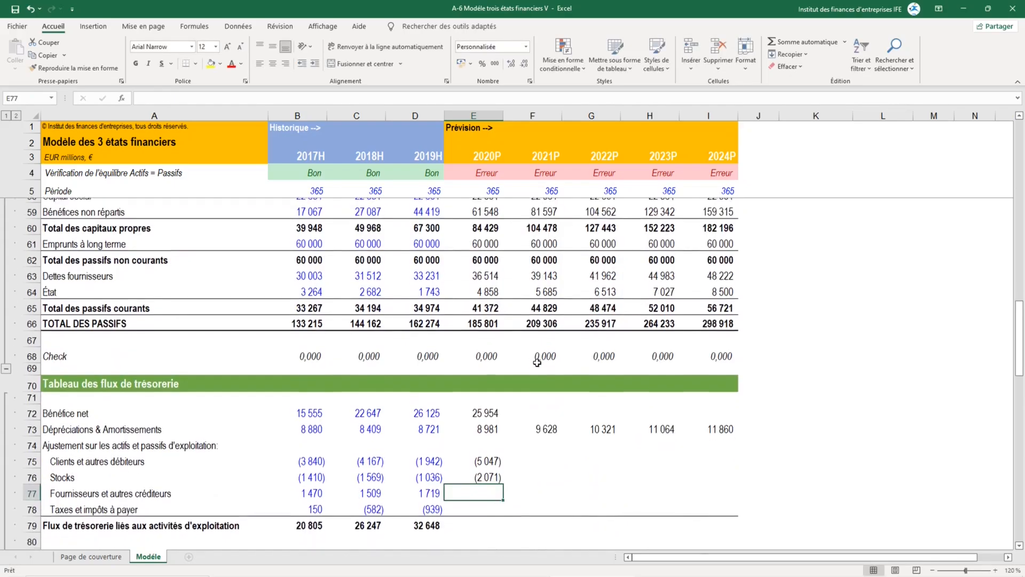
click(495, 473)
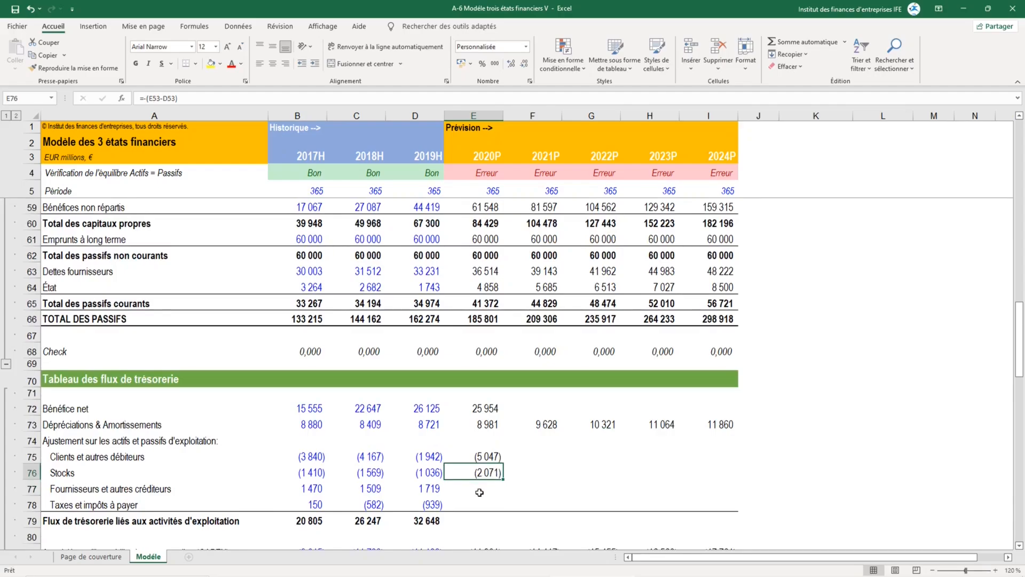
Step: Calculate the 2020P Fournisseurs et autres créditeurs adjustment in E77 as the change in Dettes fournisseurs, =E63-D63
click(477, 487)
text(=)
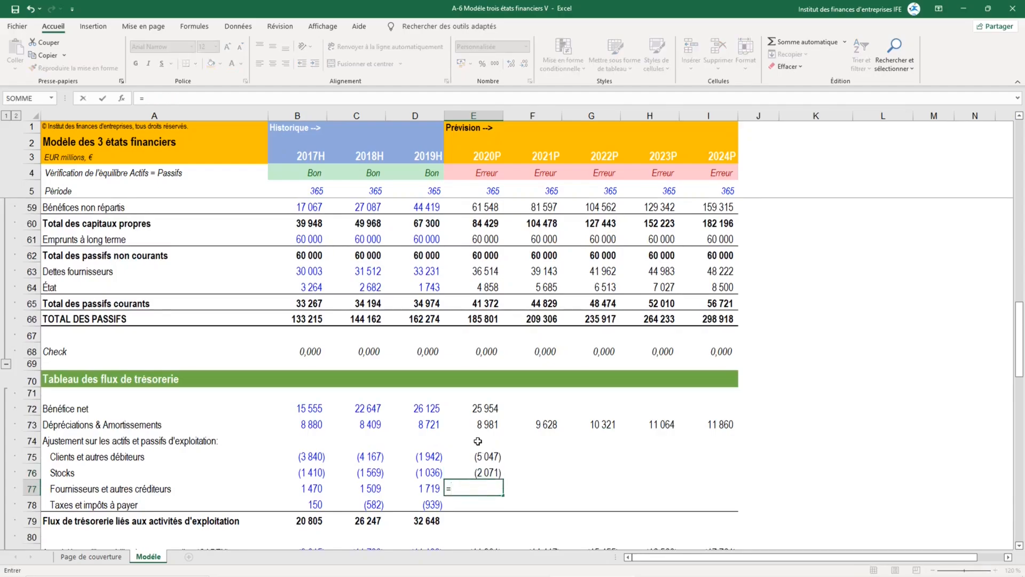
scroll(477, 438, up, 5)
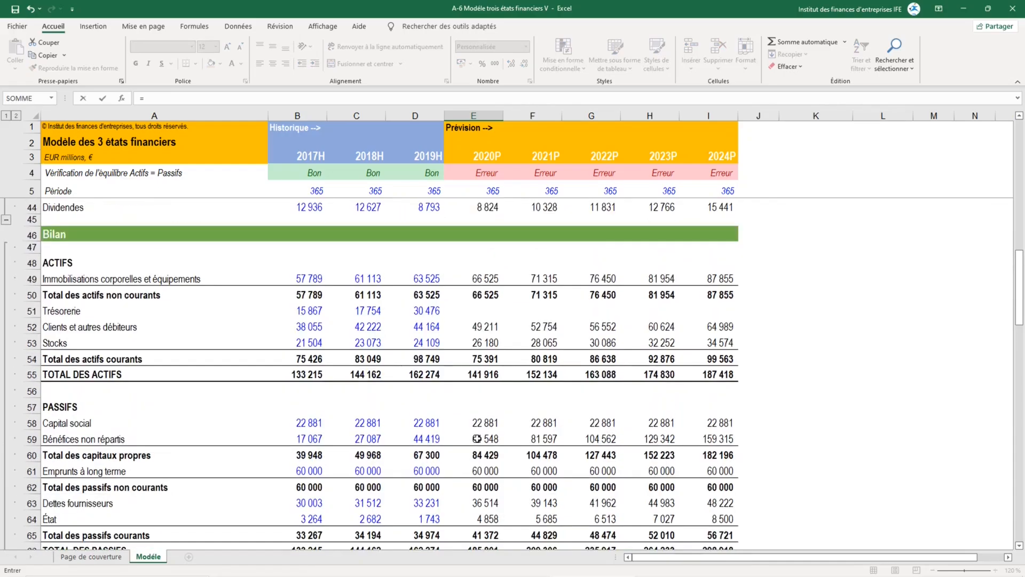
scroll(476, 439, down, 1)
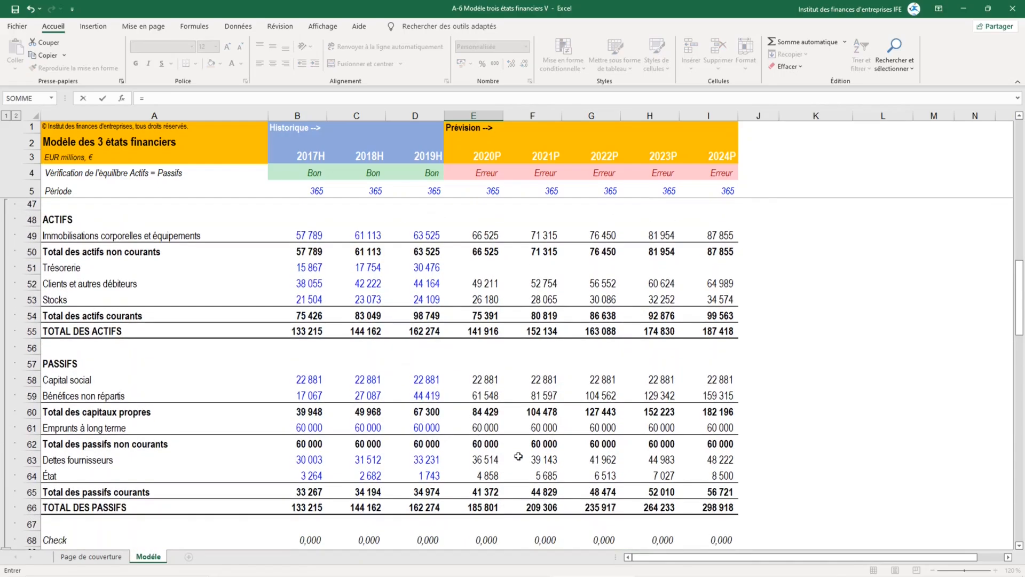
click(489, 458)
text(-)
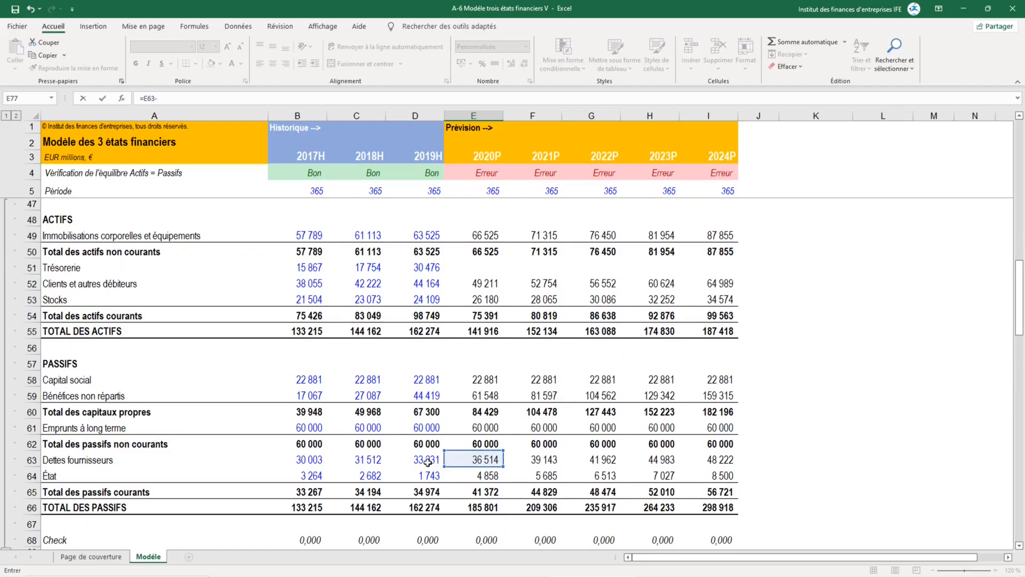
click(423, 460)
key(Return)
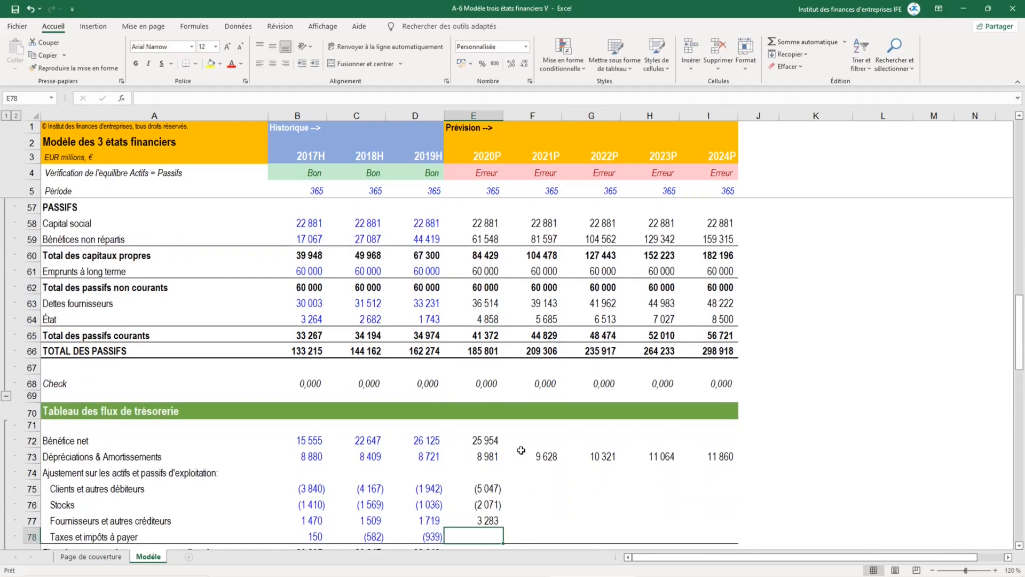
scroll(524, 453, down, 1)
click(494, 476)
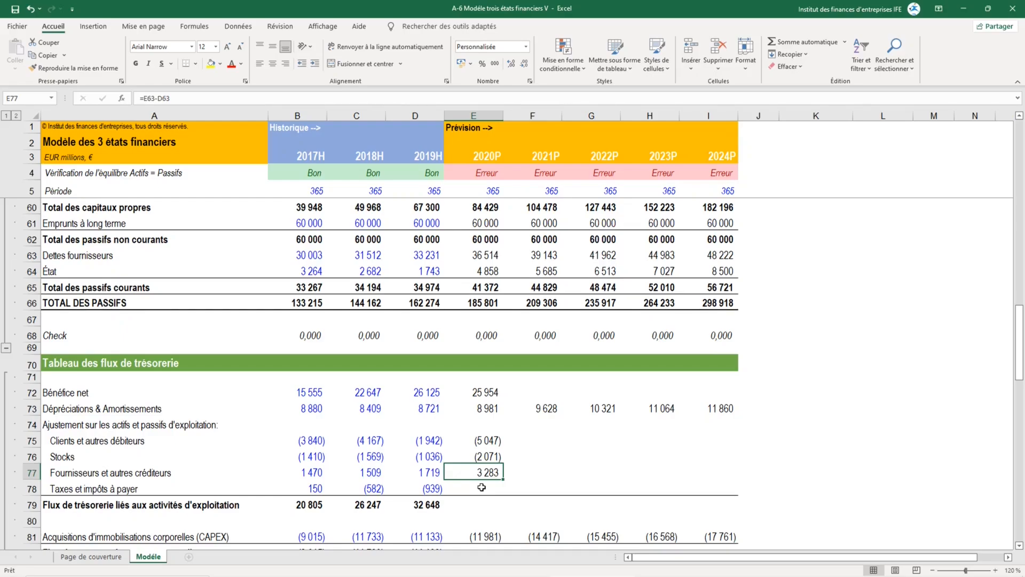
Step: Calculate the 2020P Taxes et impôts à payer adjustment in E78 as the change in the État liability, =E64-D64
scroll(470, 369, up, 4)
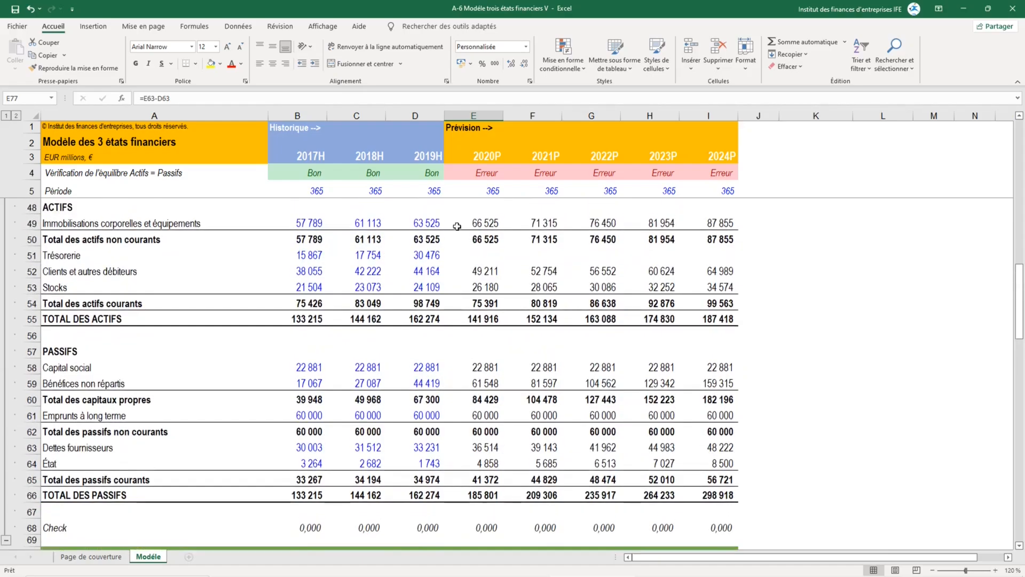
scroll(497, 374, down, 5)
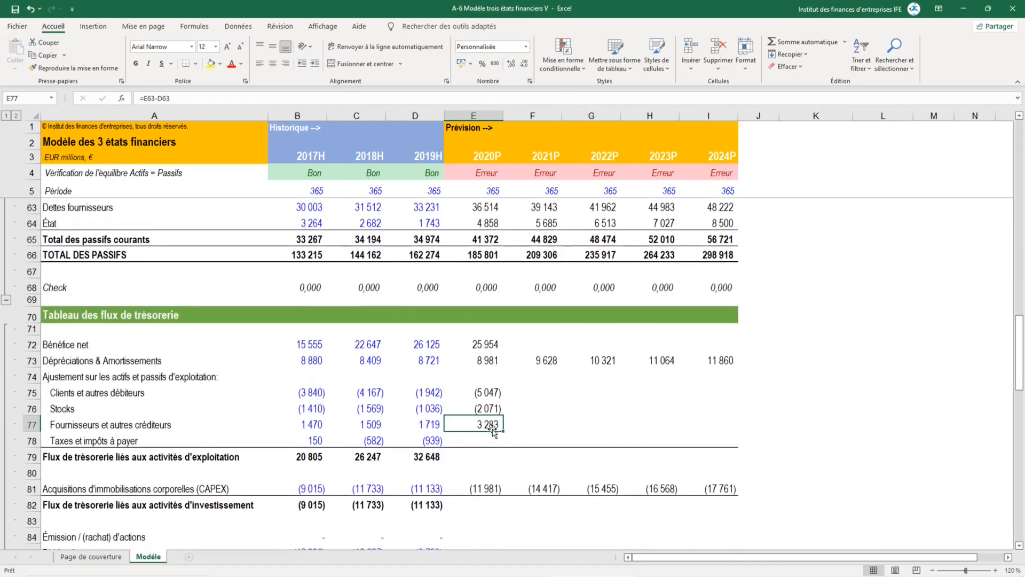
click(492, 441)
text(=)
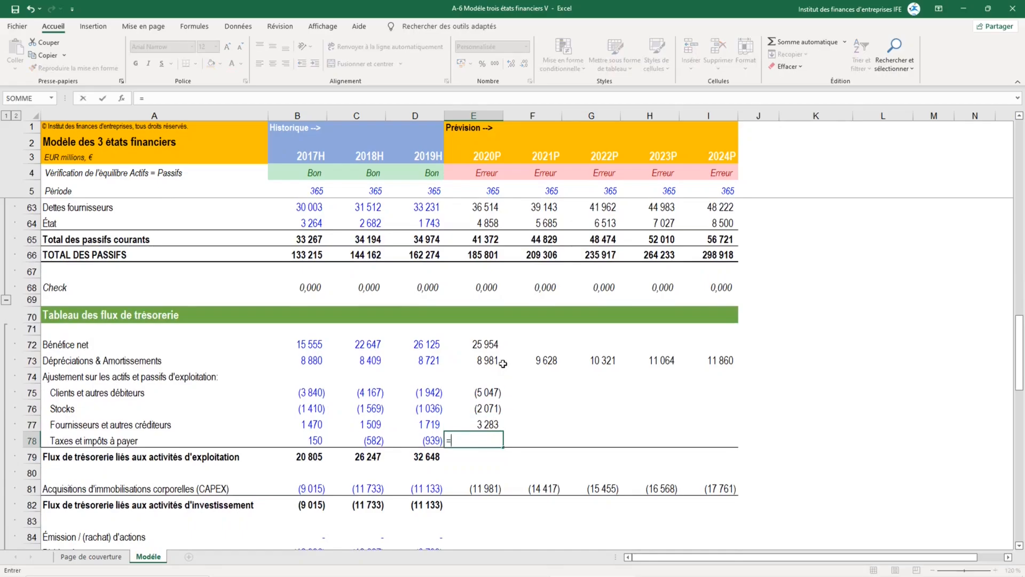
scroll(483, 383, up, 6)
scroll(483, 383, up, 1)
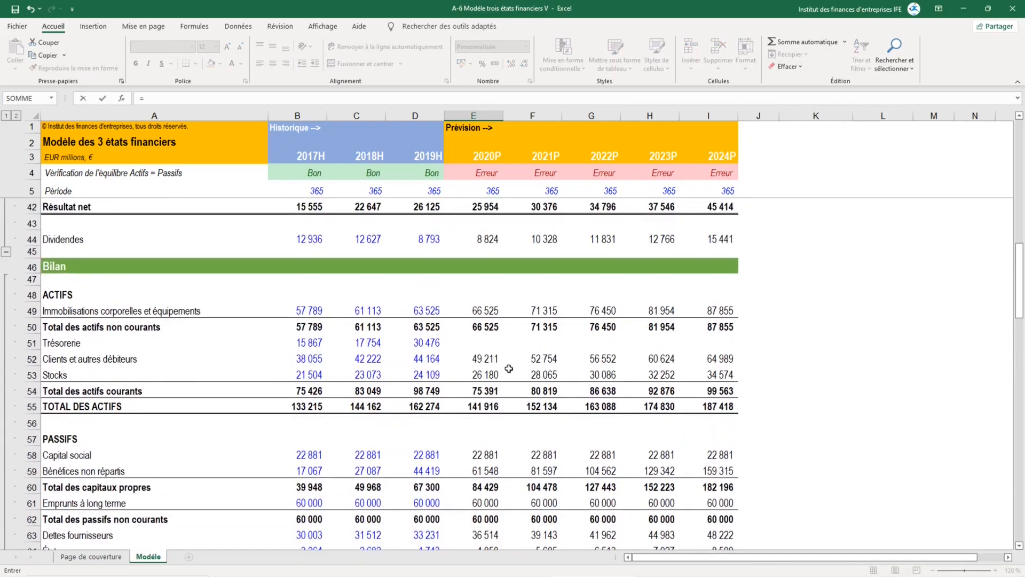
scroll(502, 374, down, 3)
click(496, 417)
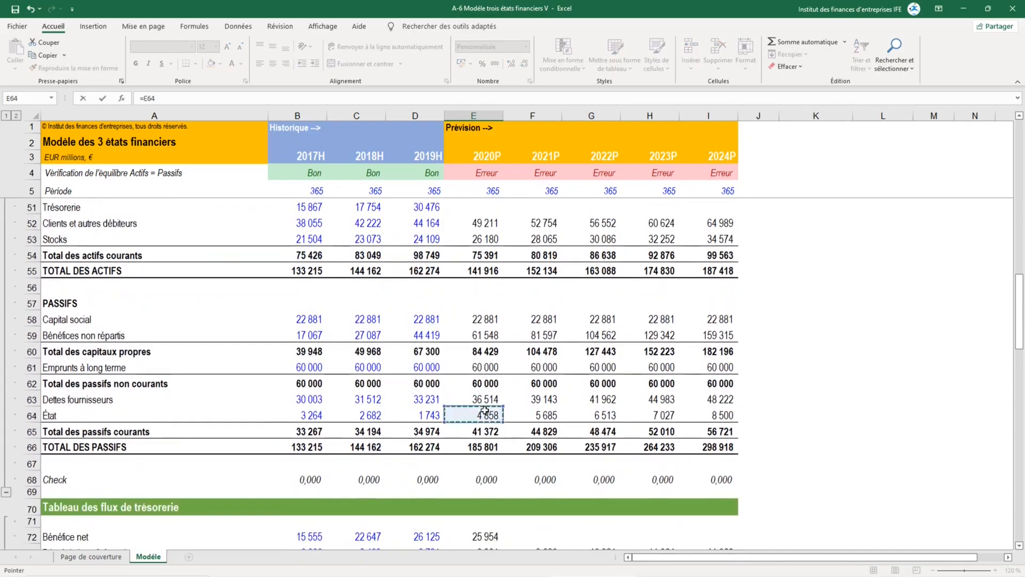
text(-)
click(429, 418)
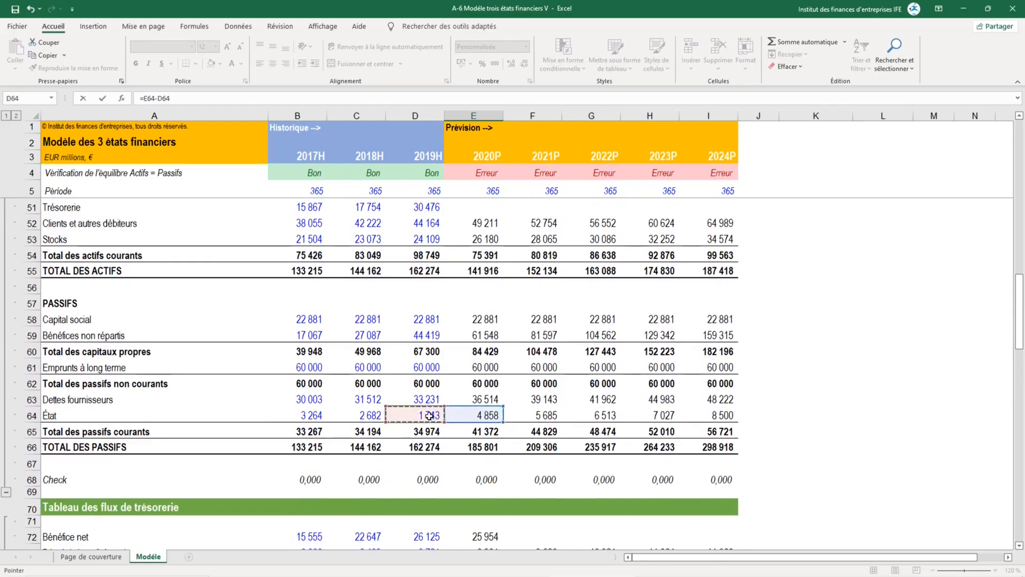
key(Return)
Step: Total the 2019H operating cash flow in D79 with =SOMME(D72:D78) and fill the formula across to 2020P in E79
scroll(505, 425, down, 1)
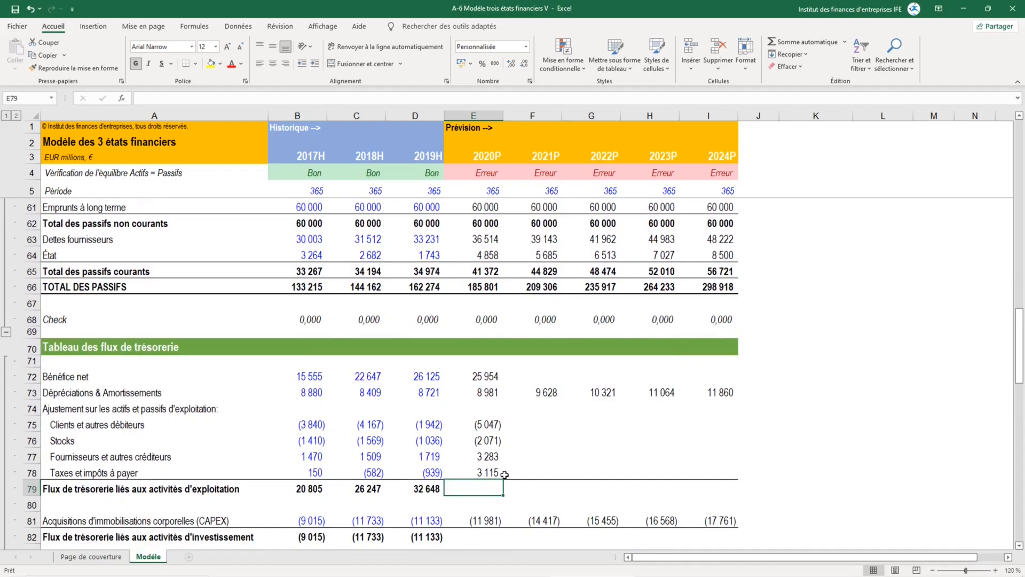
click(433, 489)
key(alt+=)
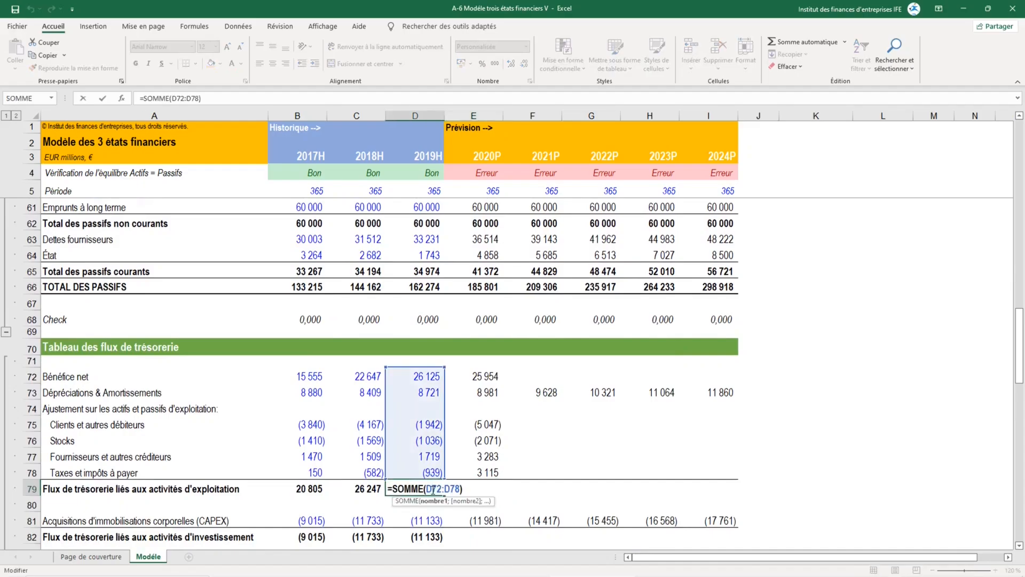
key(ctrl+Return)
key(shift+Right)
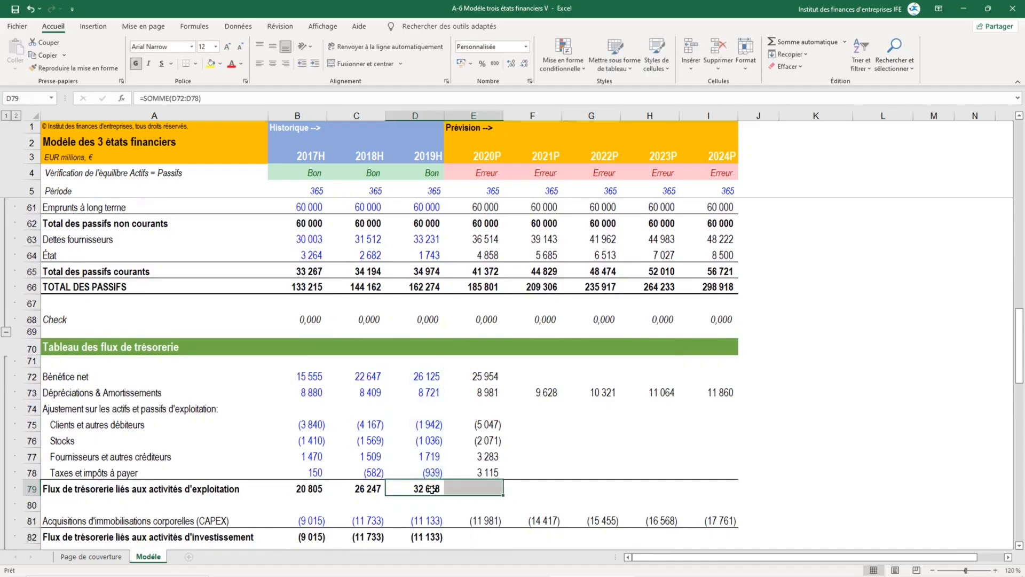
key(ctrl+d)
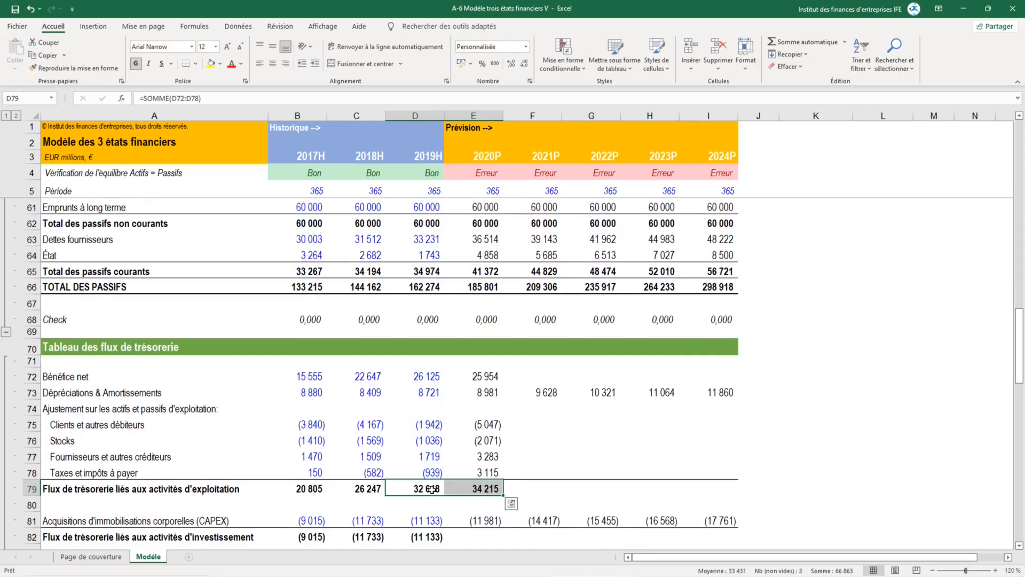
Step: Fill the 2020P operating cash flow formulas in E72:E79 across through 2024P in column I
key(Right)
key(shift+Up)
key(shift+Up)
key(shift+Up)
key(shift+Up)
key(shift+Up)
key(shift+Up)
key(shift+Up)
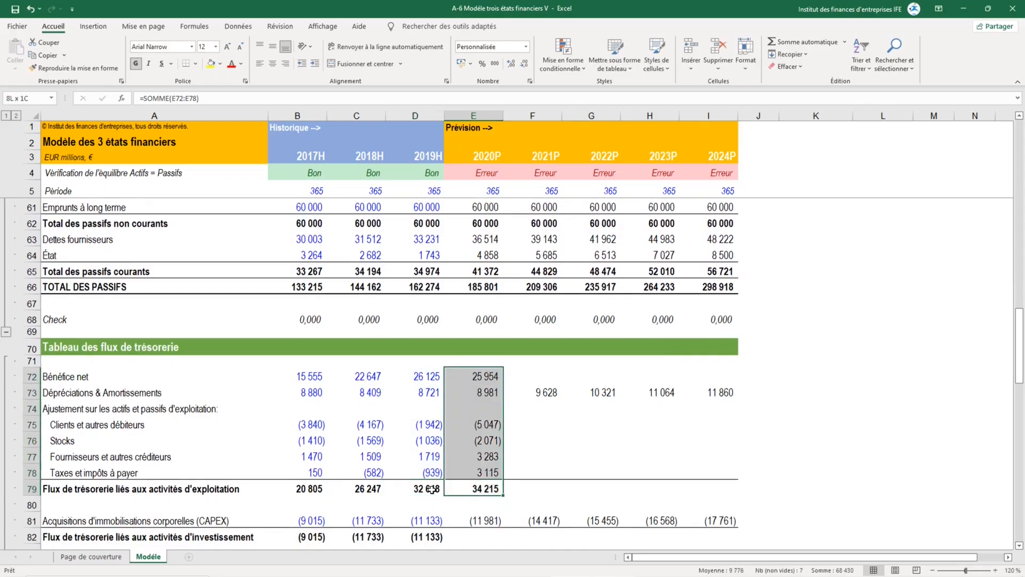
key(shift+Right)
key(shift+Right)
key(shift+Right)
key(shift+Right)
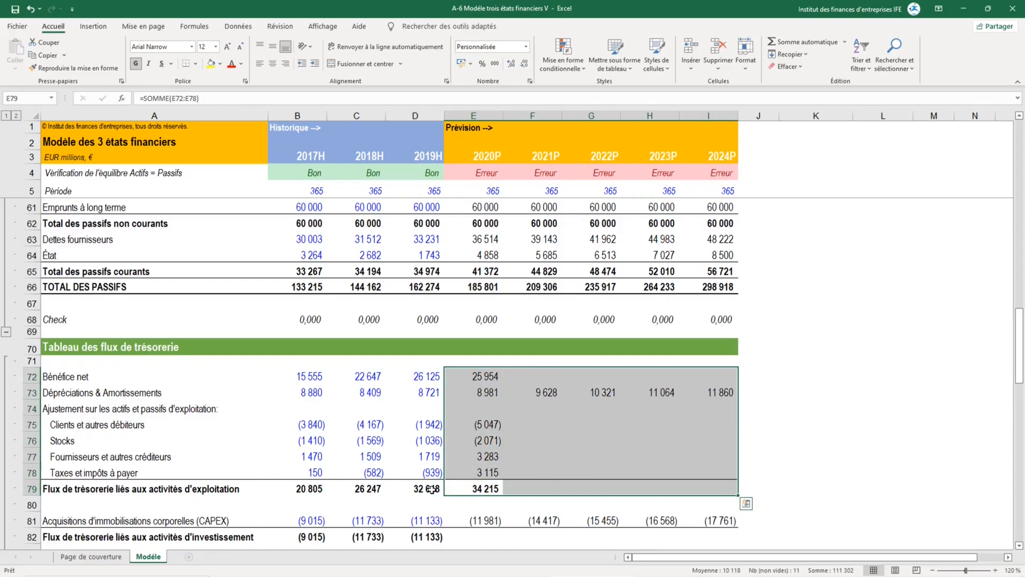
key(ctrl+r)
key(Down)
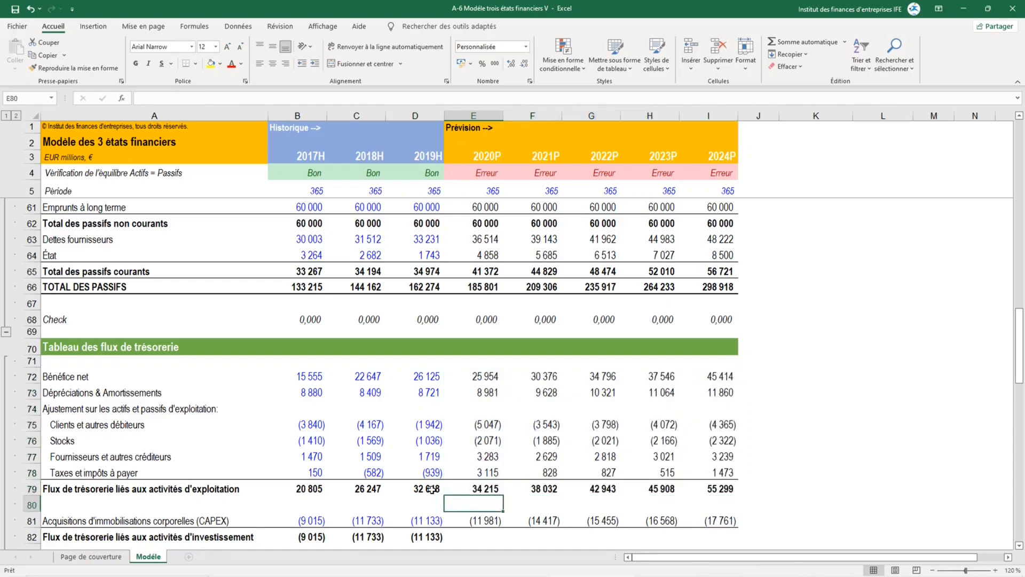
Step: Examine the operating, investing, financing and year-end cash rows of the cash flow statement and the forecast Trésorerie cells E51:I51 in the balance sheet
key(Up)
key(shift+space)
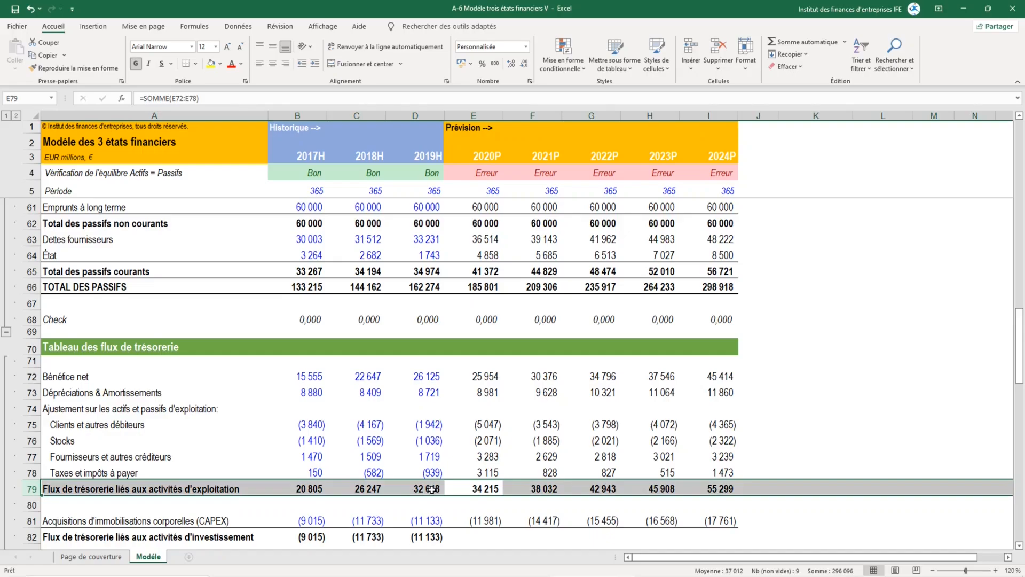
scroll(432, 490, down, 5)
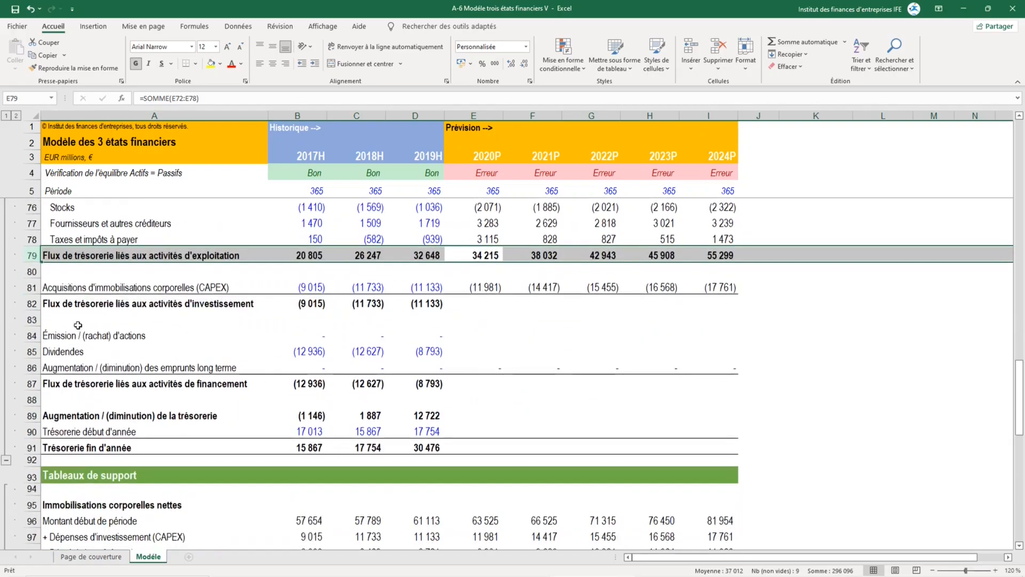
click(33, 303)
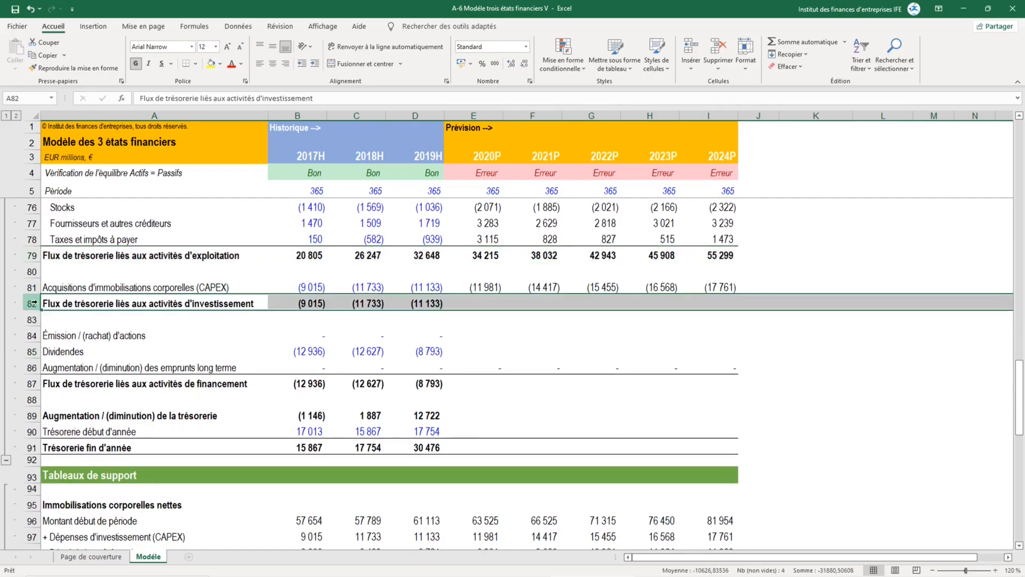
click(32, 383)
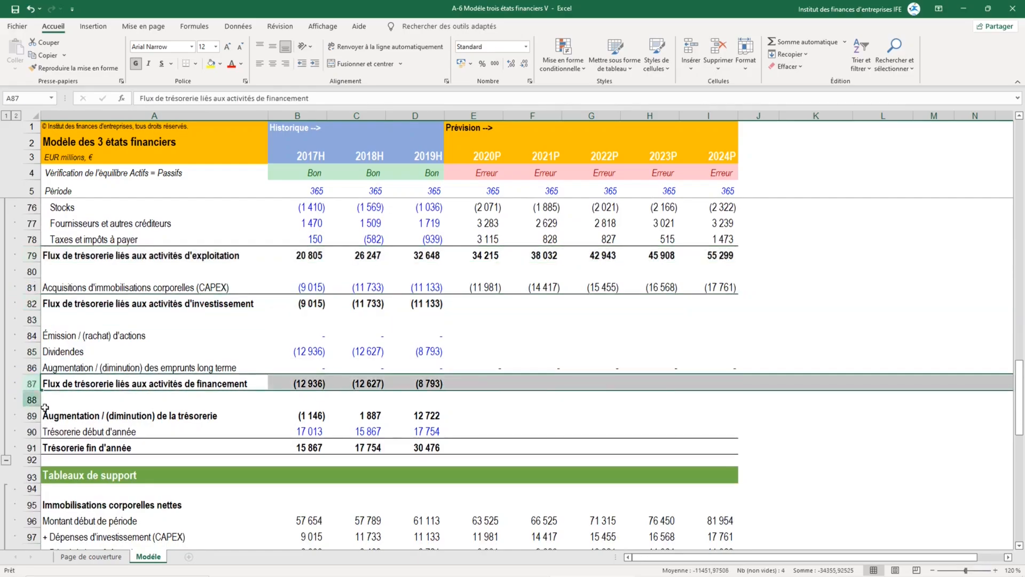
click(32, 448)
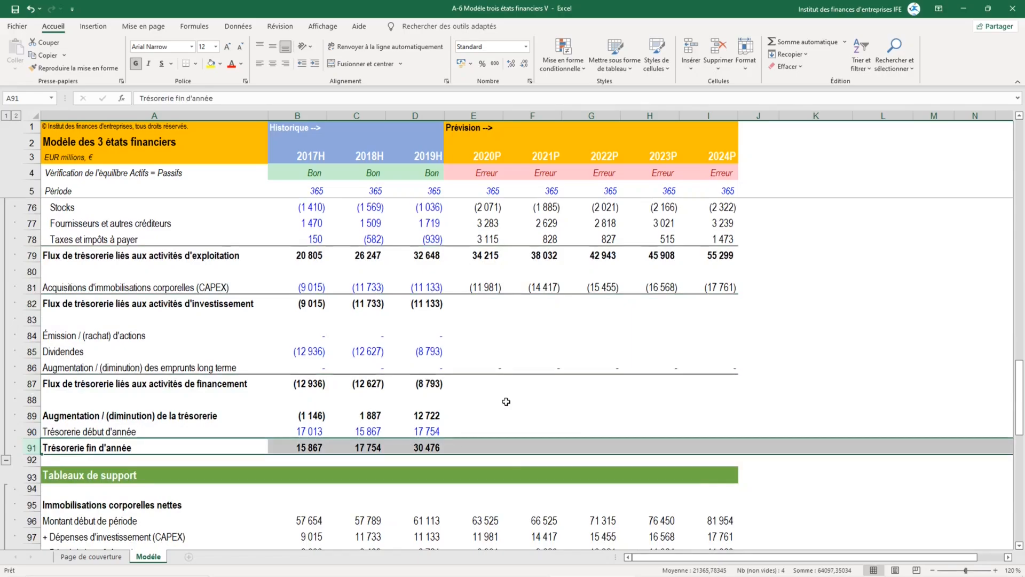
scroll(517, 383, up, 9)
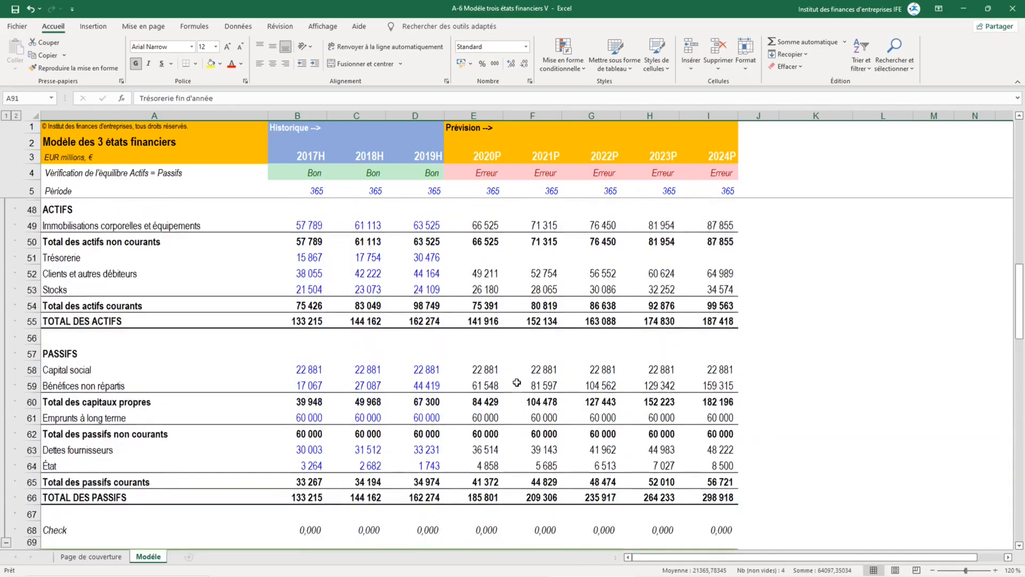
scroll(517, 383, up, 3)
drag(478, 375, 710, 374)
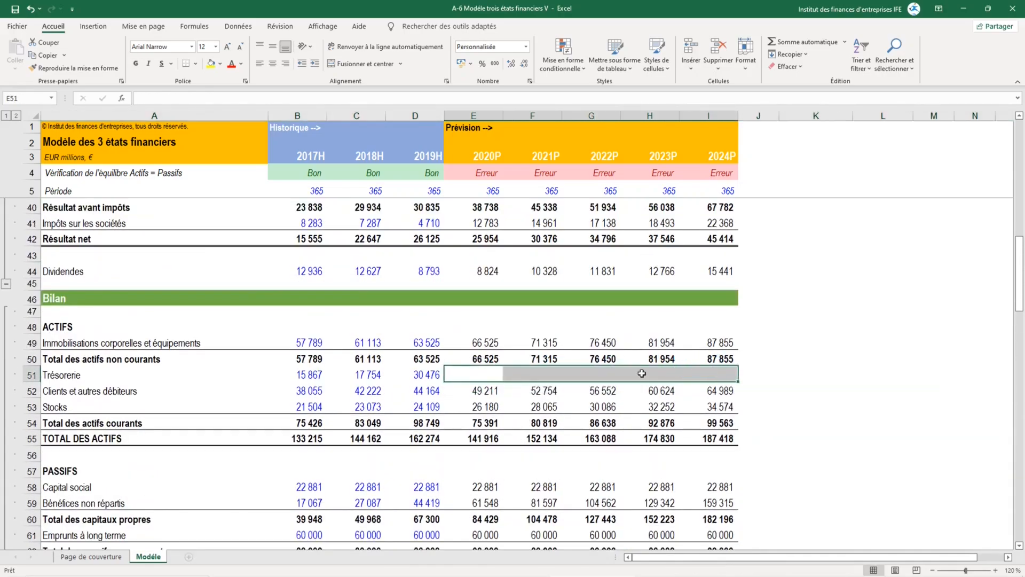
click(791, 411)
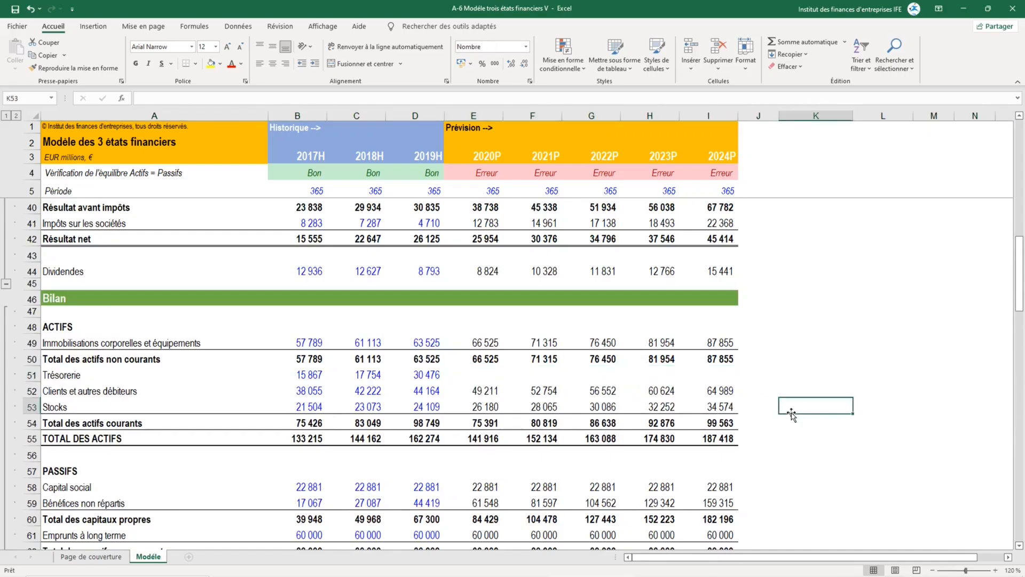
scroll(791, 411, down, 9)
click(474, 441)
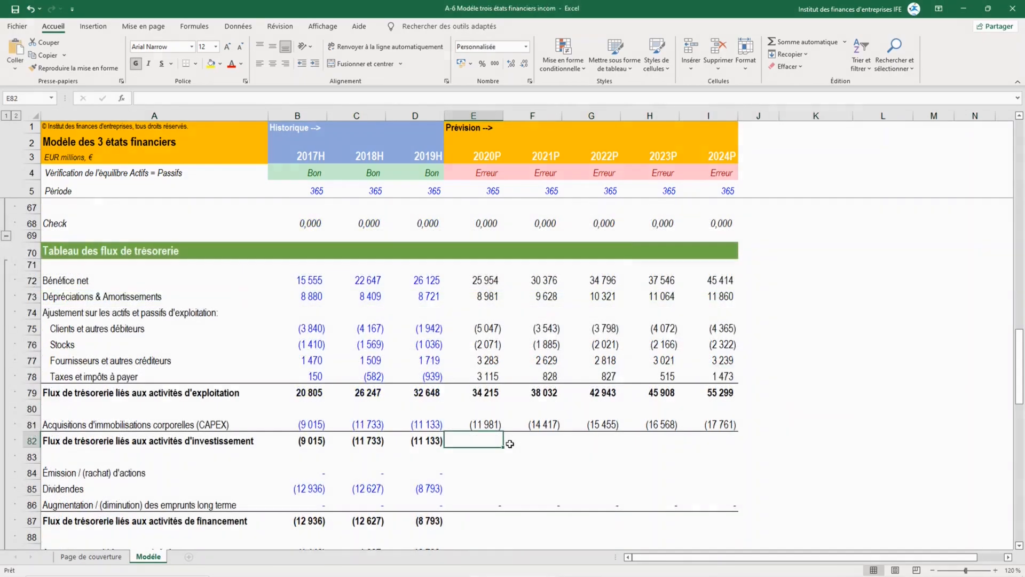
scroll(512, 441, down, 2)
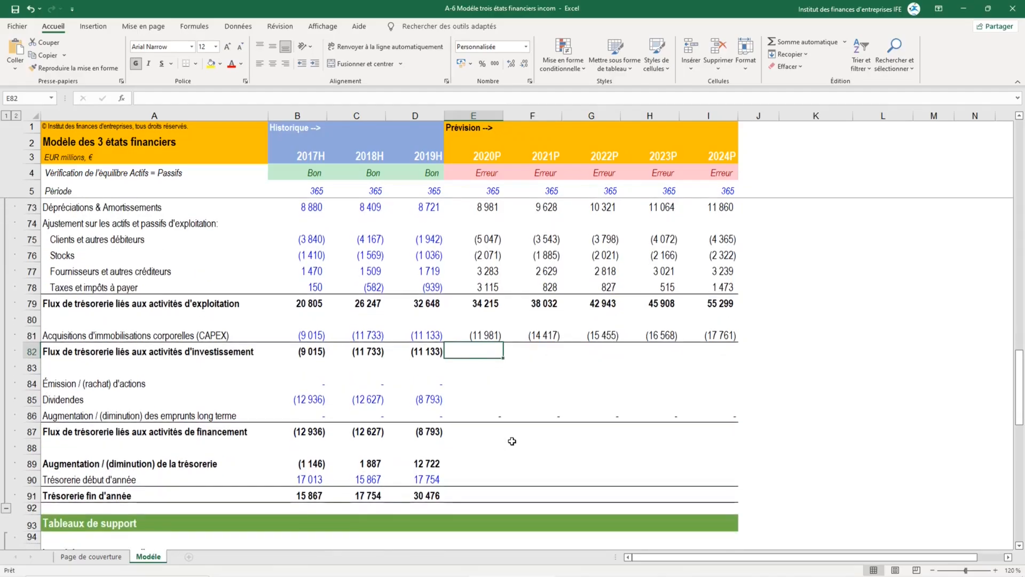
click(70, 352)
drag(70, 352, 718, 352)
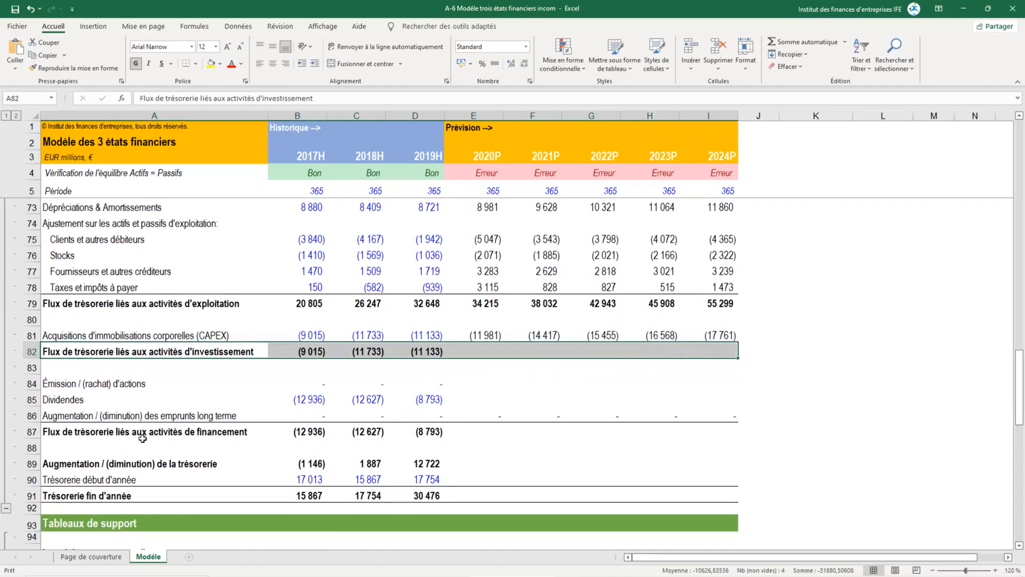
drag(109, 436, 739, 426)
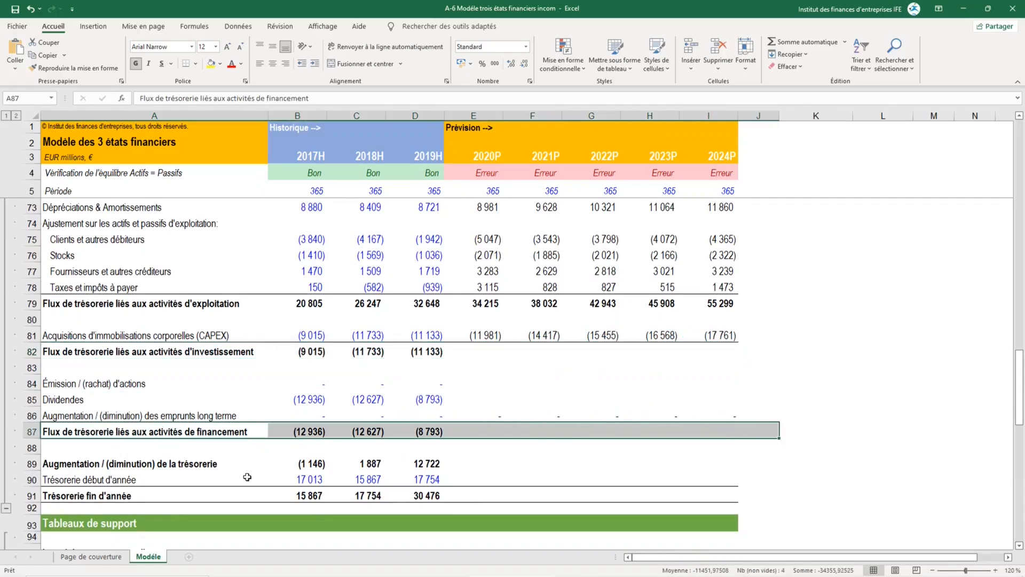
drag(74, 494, 711, 488)
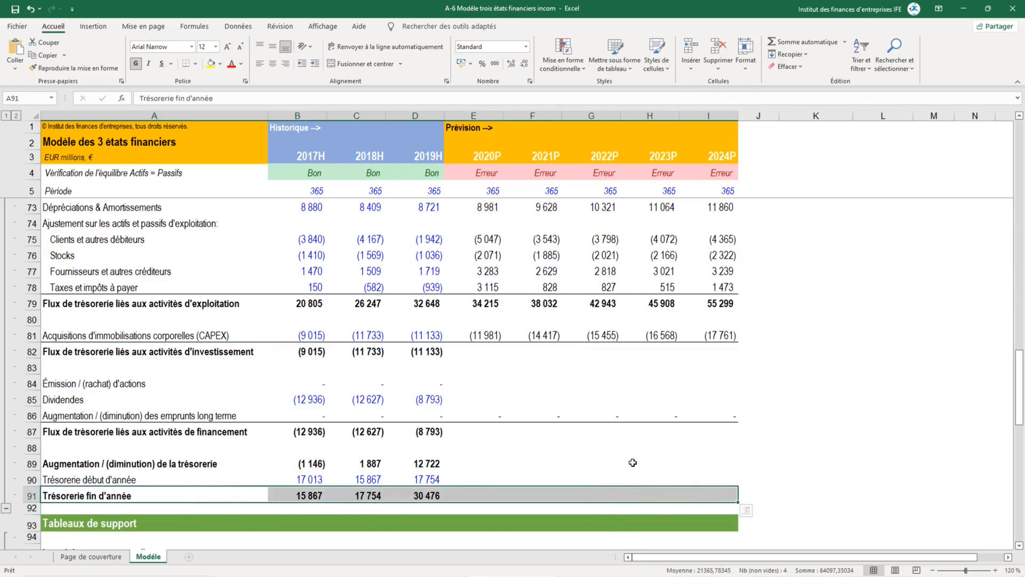
Step: Fill the 2019H investing cash flow total in D82, =SOMME(D81), across the forecast years through 2024P
key(Up)
key(Up)
key(Up)
key(Up)
key(Up)
key(Up)
key(Up)
key(Up)
key(Up)
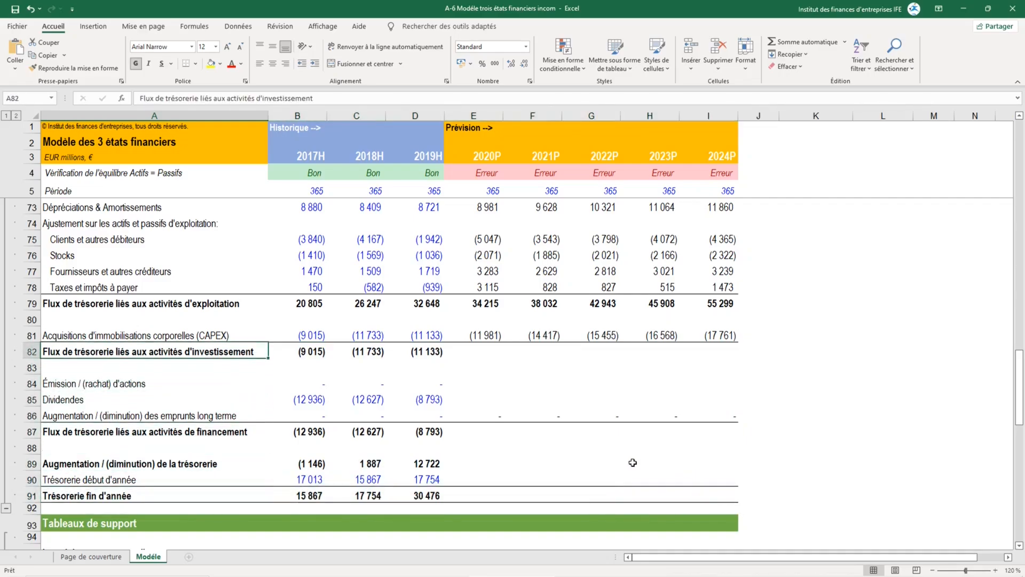
key(shift+space)
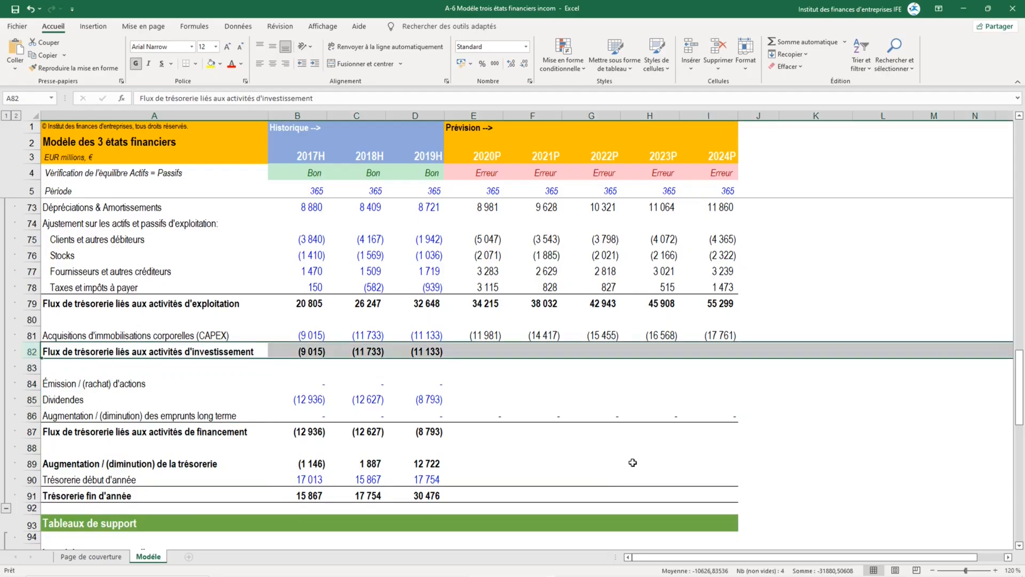
key(Up)
key(Right)
key(Right)
key(Right)
key(Right)
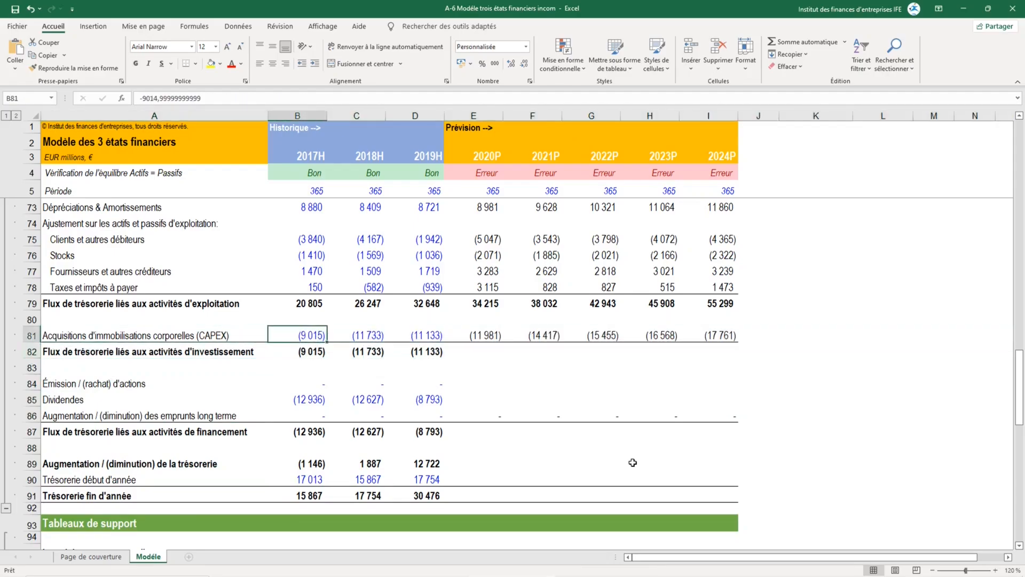
key(Down)
key(Left)
key(shift+Right)
key(shift+Right)
key(shift+Right)
key(shift+Right)
key(shift+Right)
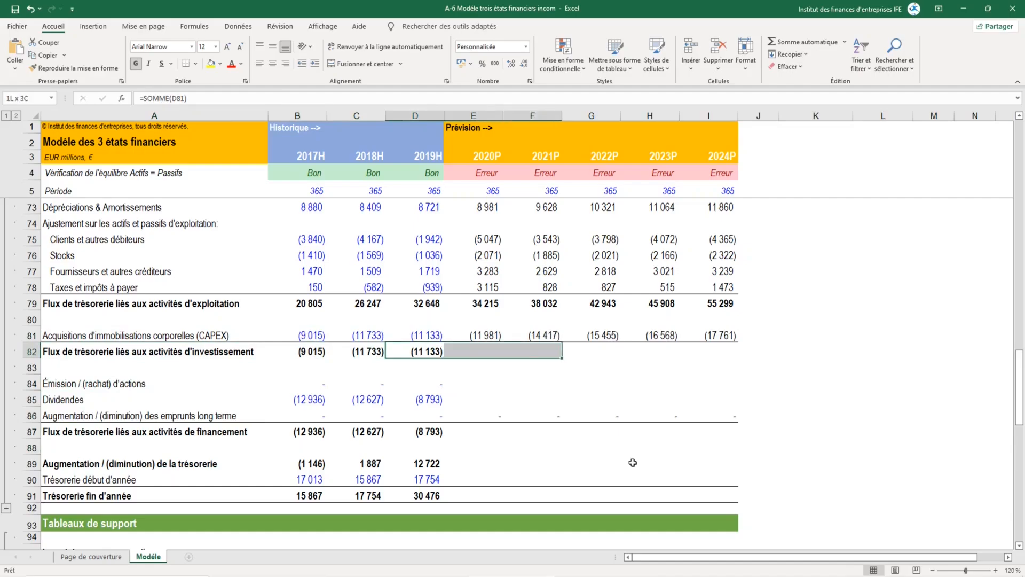
key(ctrl+r)
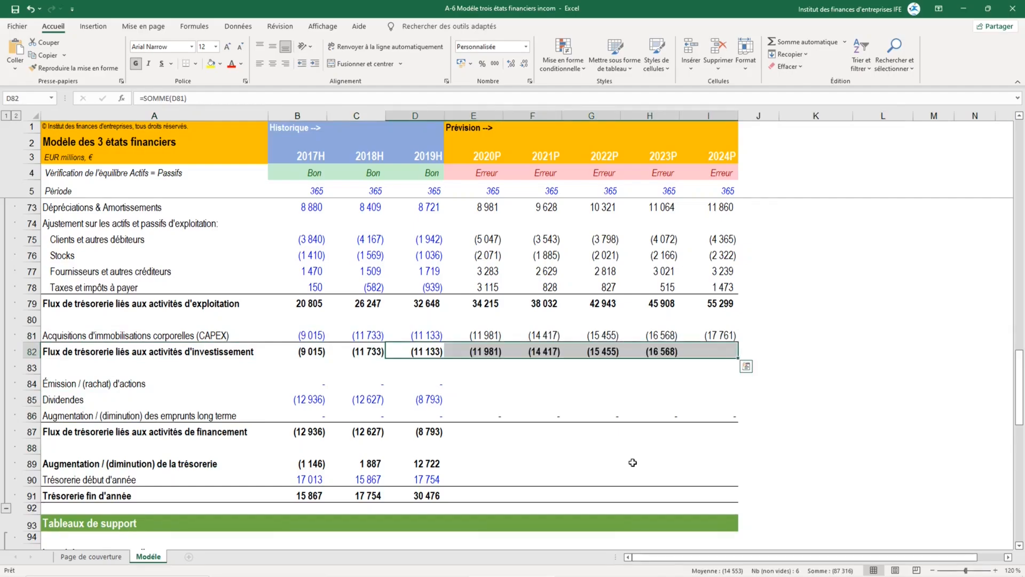
key(Left)
key(Left)
key(Left)
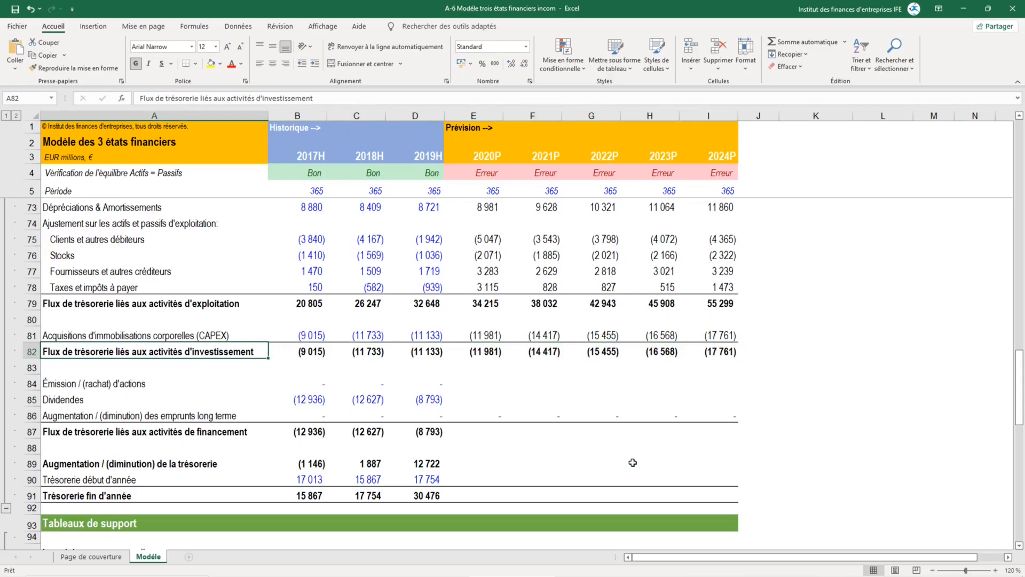
Step: Calculate the 2020P Émission / (rachat) d'actions in E84 as the change in Capital social, =E58-D58
key(Up)
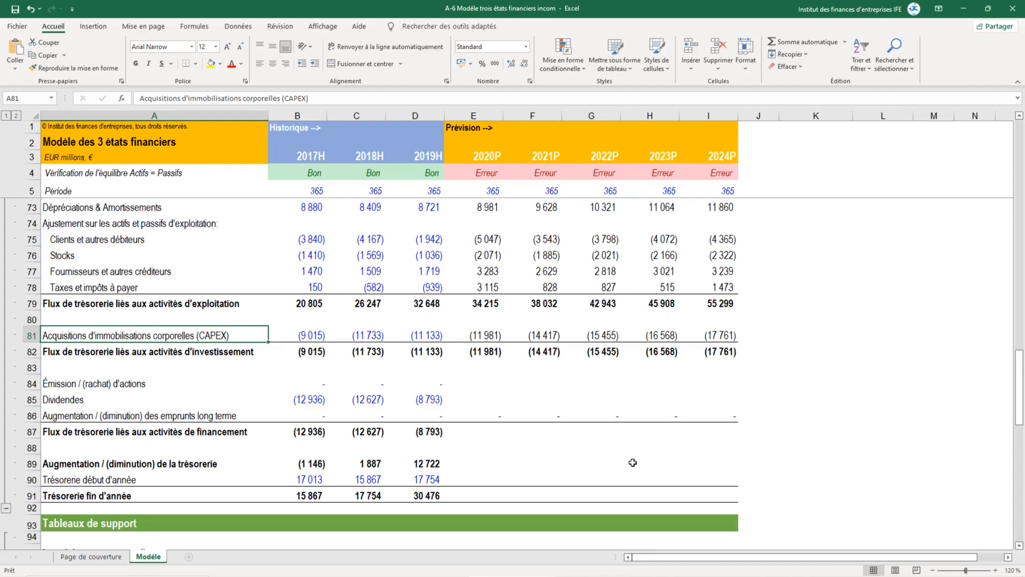
key(Down)
key(Up)
key(Down)
key(Down)
key(Down)
key(Down)
key(Right)
key(Right)
key(Right)
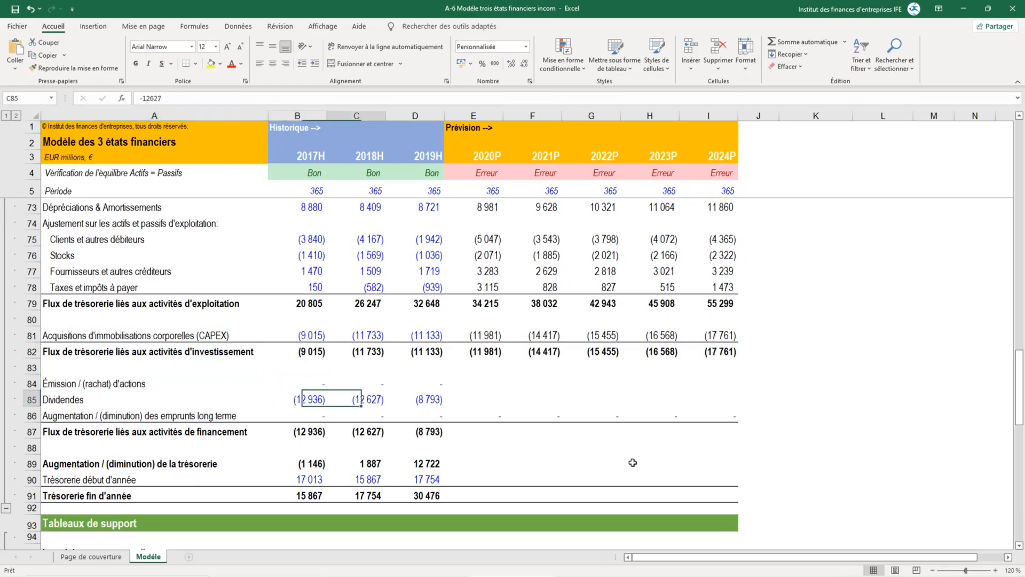
key(Up)
key(Right)
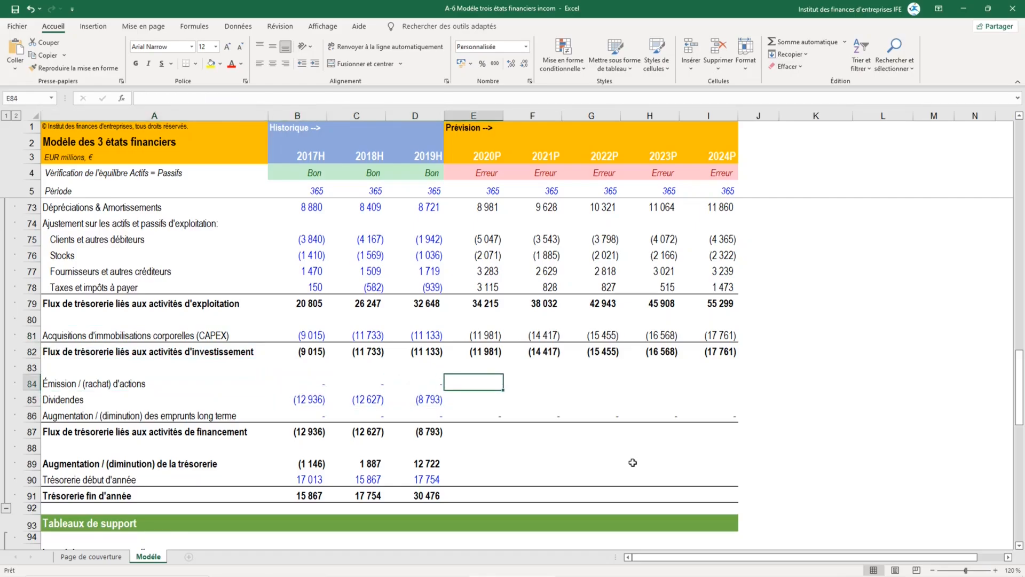
text(=)
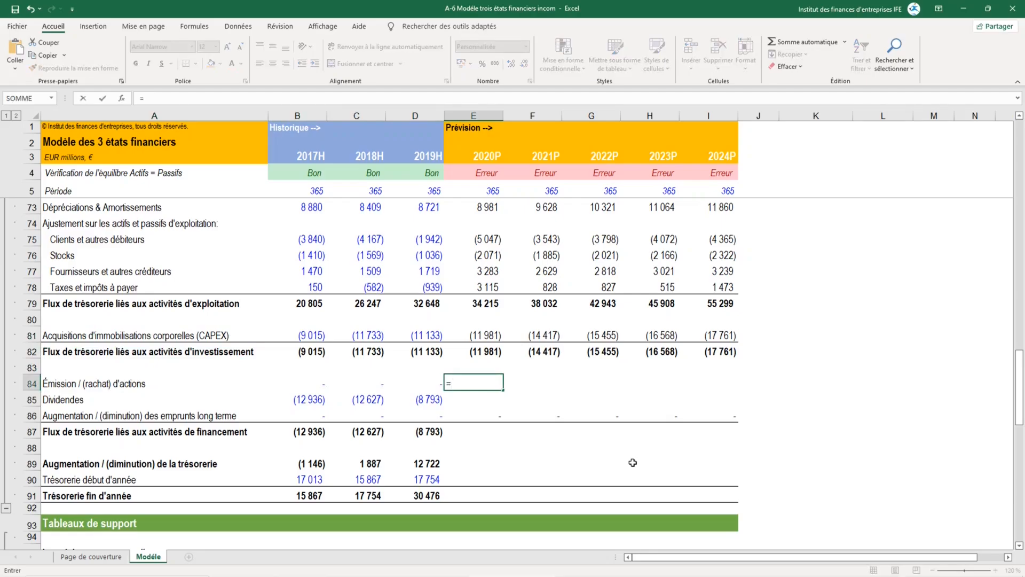
scroll(550, 393, up, 7)
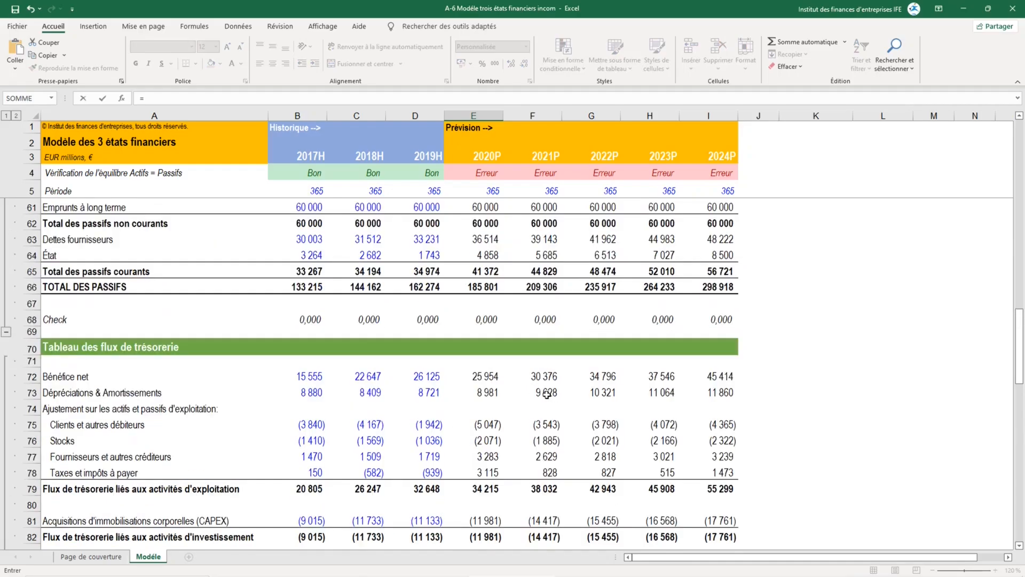
scroll(544, 393, up, 1)
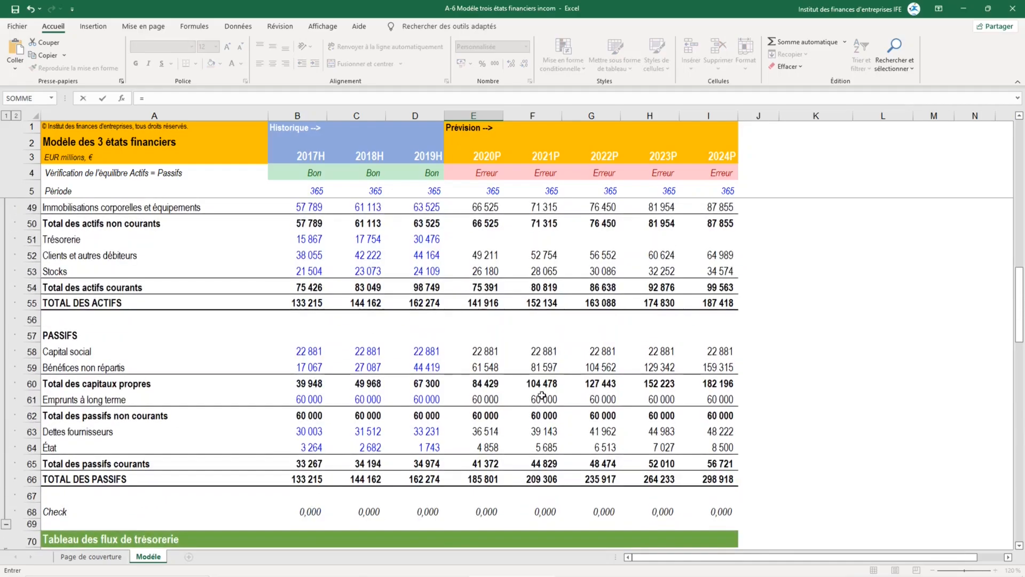
click(482, 350)
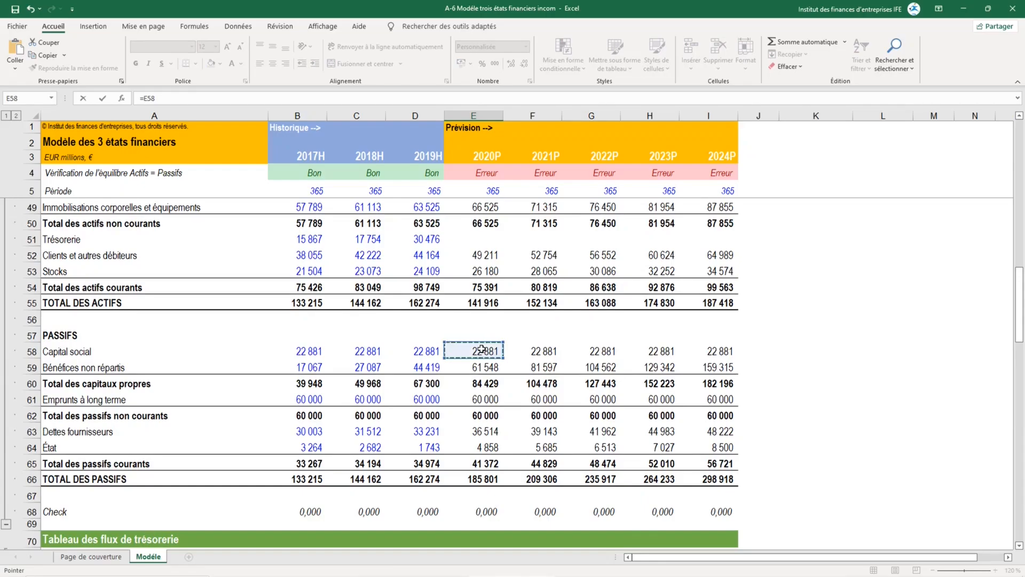
text(-)
click(430, 352)
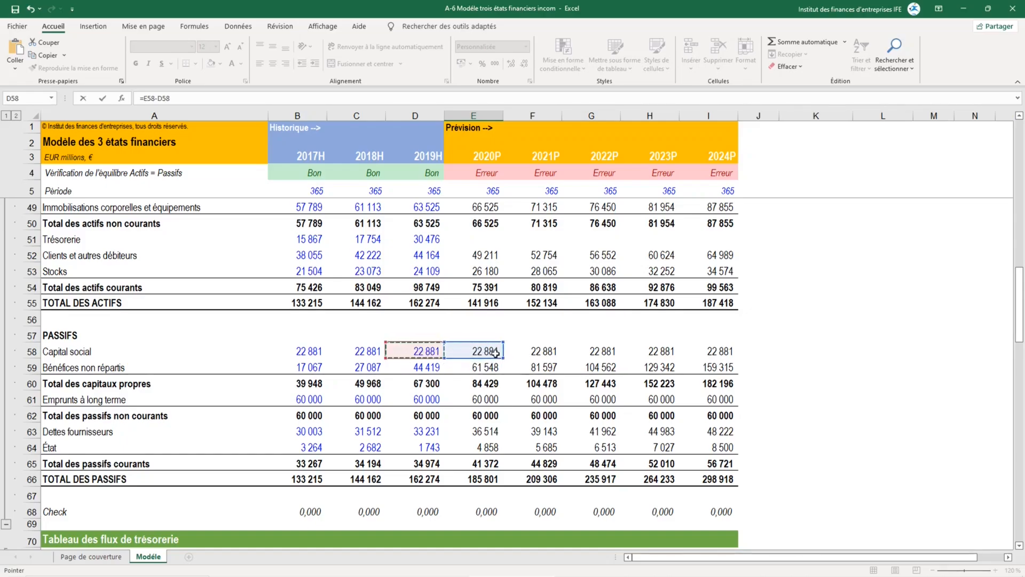
scroll(482, 406, down, 8)
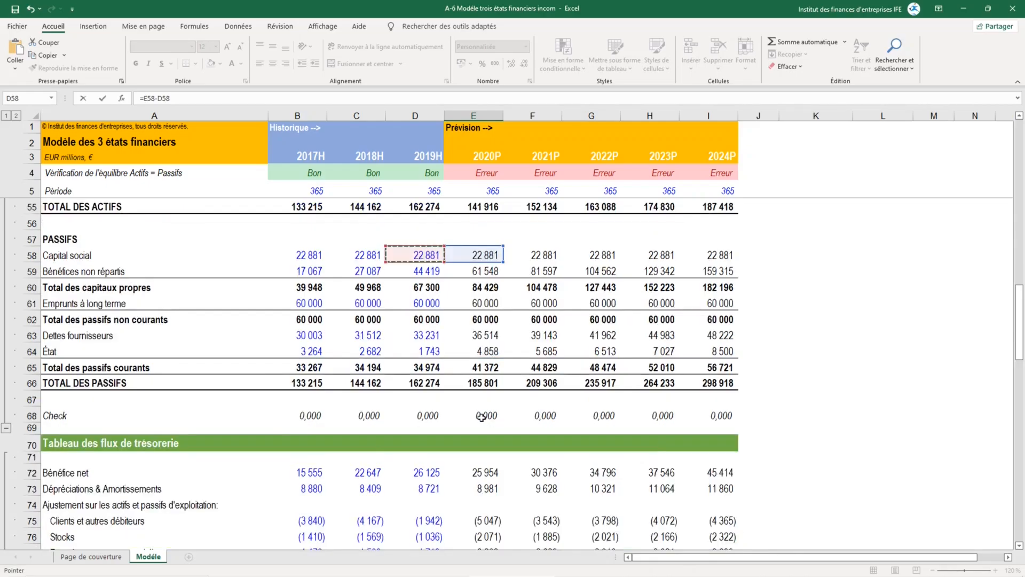
scroll(482, 417, down, 2)
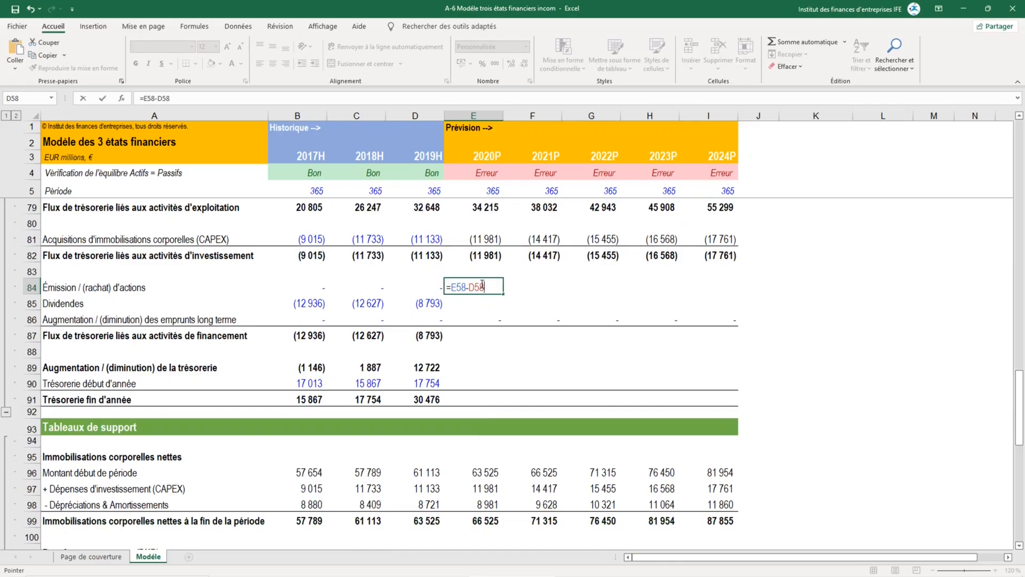
key(Return)
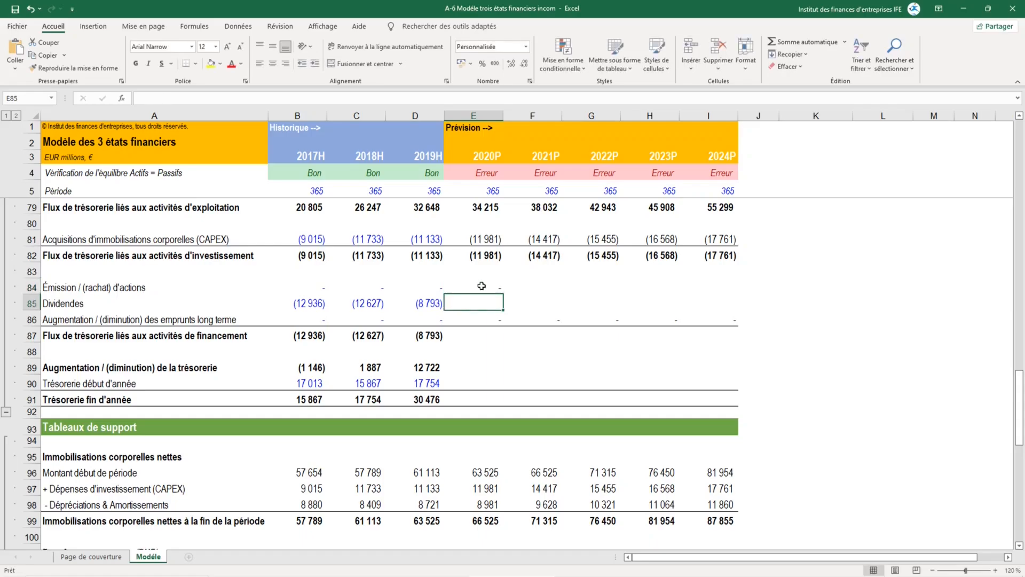
Step: Link the 2020P Dividendes outflow in E85 to the negative of the income statement dividends, =-E44
text(=)
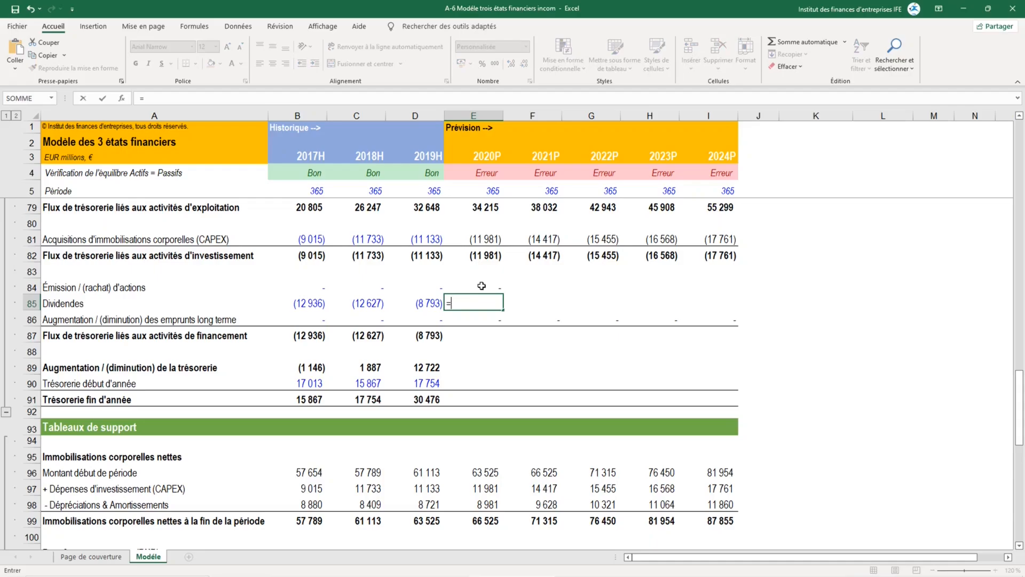
text(-)
scroll(491, 322, up, 4)
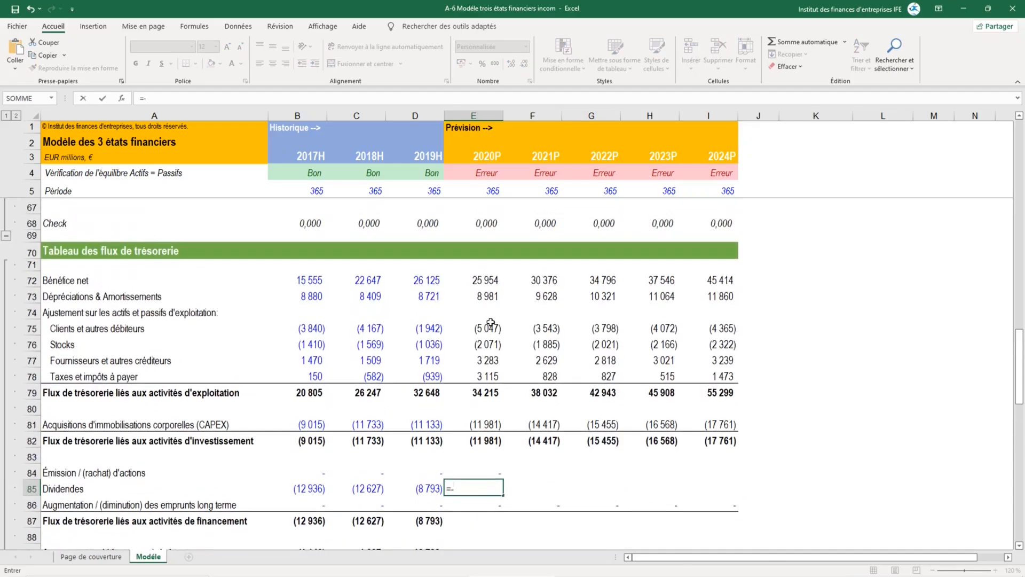
scroll(490, 324, up, 9)
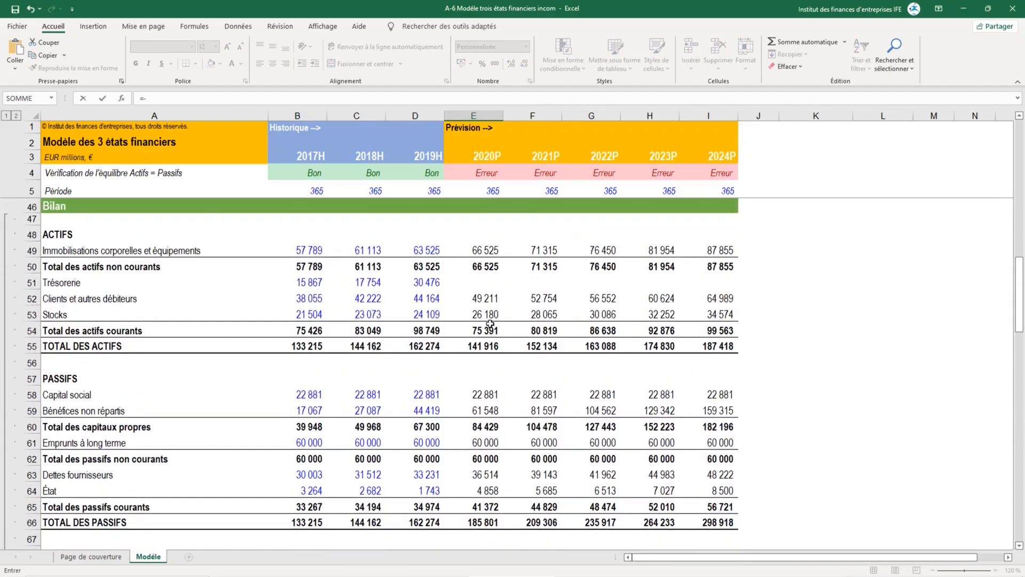
scroll(491, 324, up, 1)
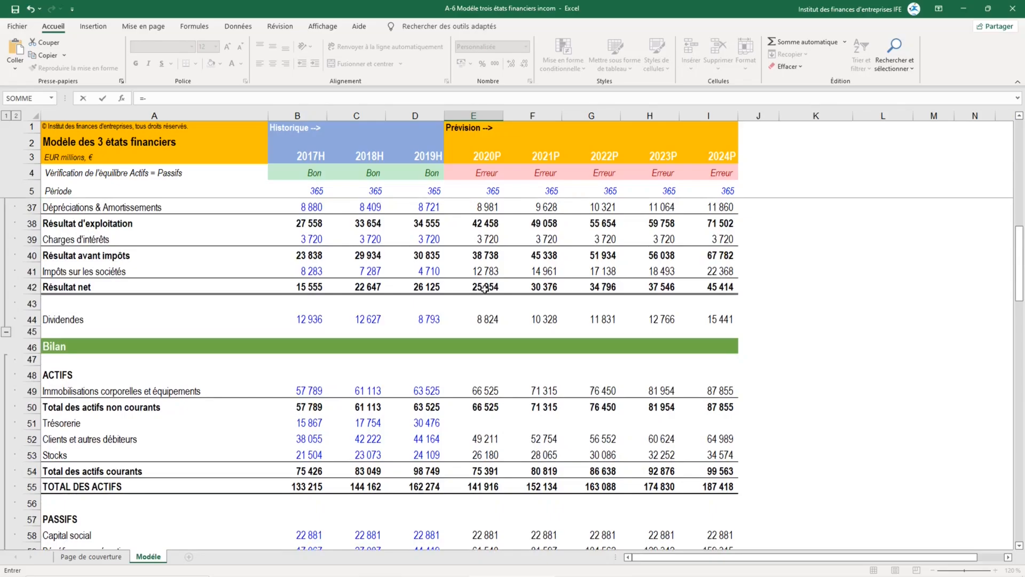
click(487, 318)
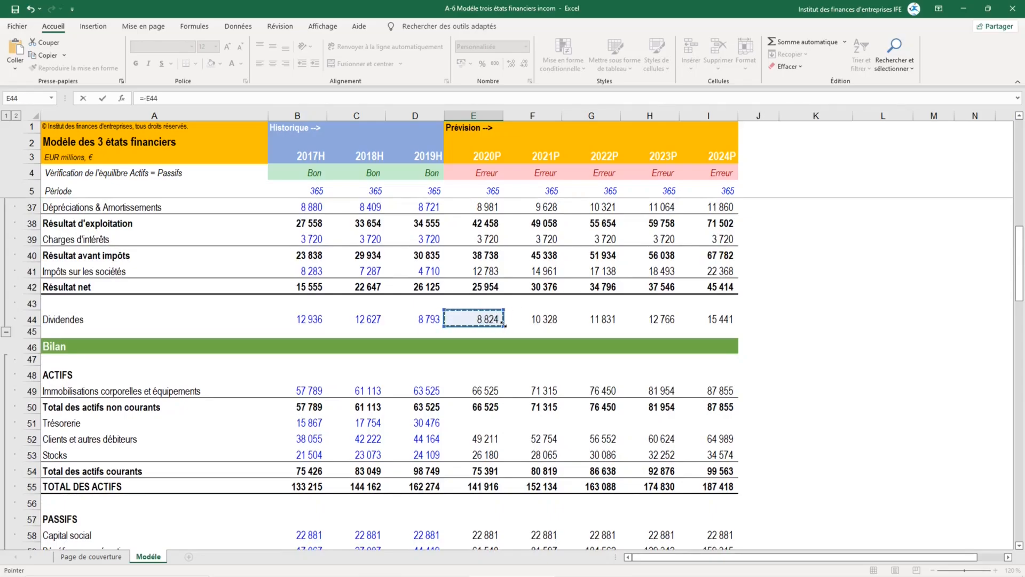
key(Return)
Step: Copy the 2019H financing cash flow total in D87, =SOMME(D84:D86), into the 2020P cell E87
scroll(587, 357, down, 1)
key(Down)
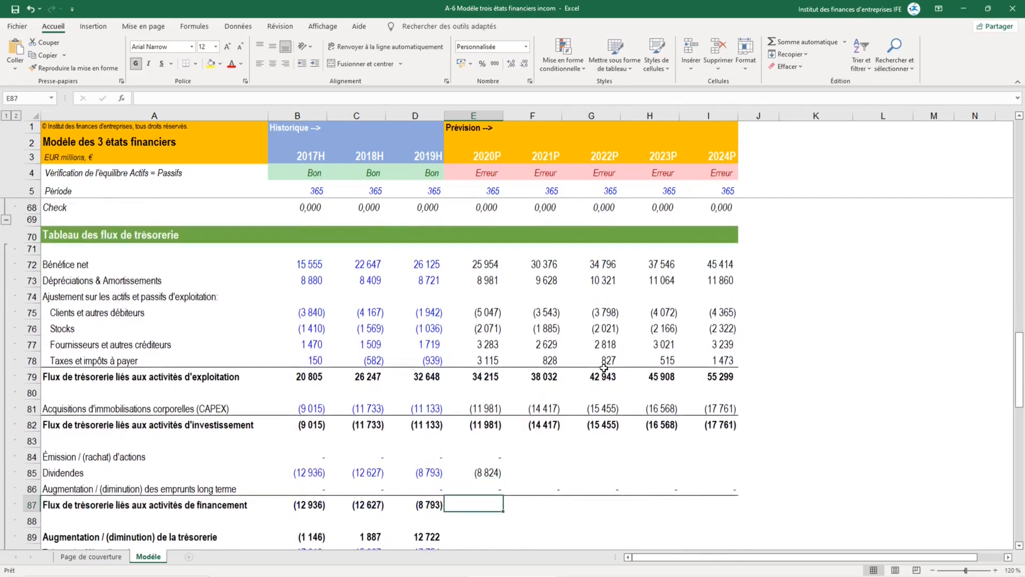
key(Left)
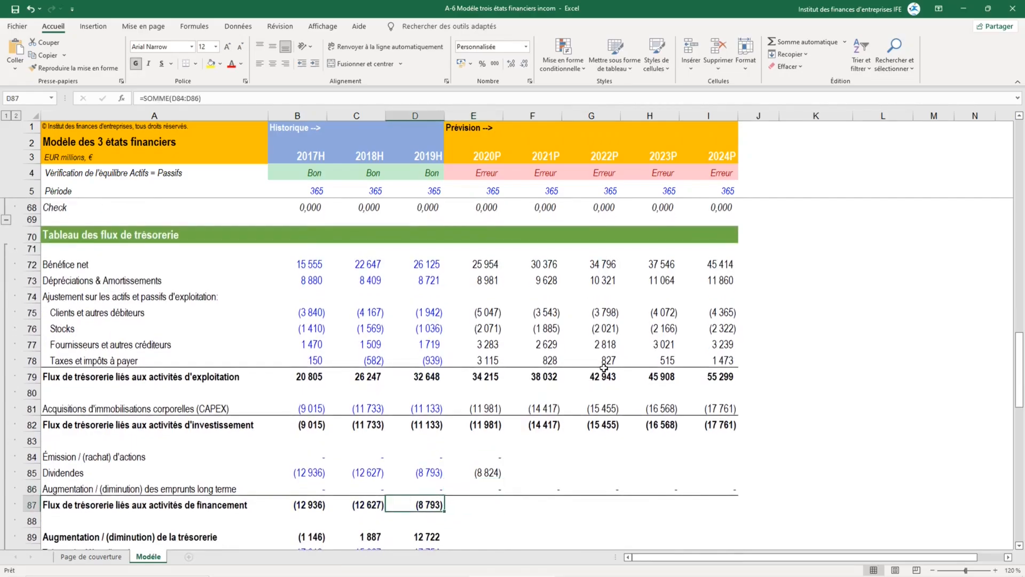
key(shift+Right)
key(ctrl+r)
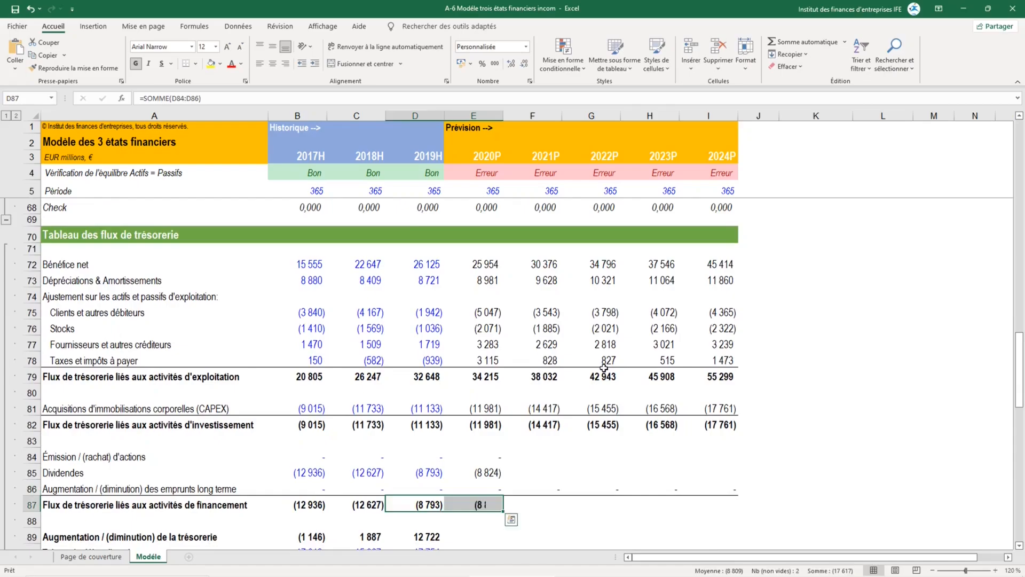
Step: Fill the 2020P financing cash flow formulas in E84:E87 across through 2024P in column I
key(Right)
key(shift+Up)
key(shift+Up)
key(shift+Up)
key(shift+Right)
key(shift+Right)
key(shift+Right)
key(shift+Right)
key(shift+Right)
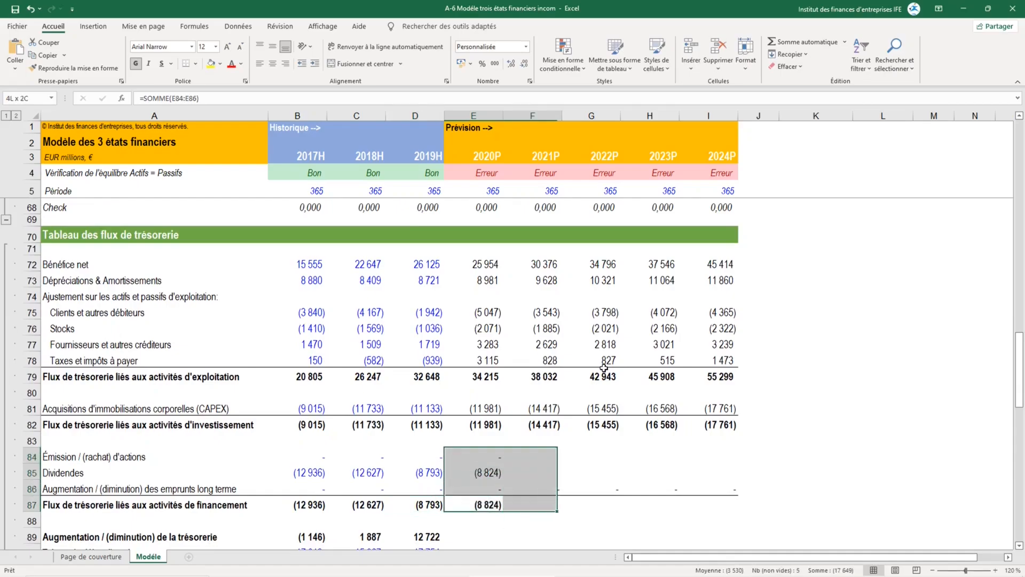
key(shift+Left)
key(ctrl+r)
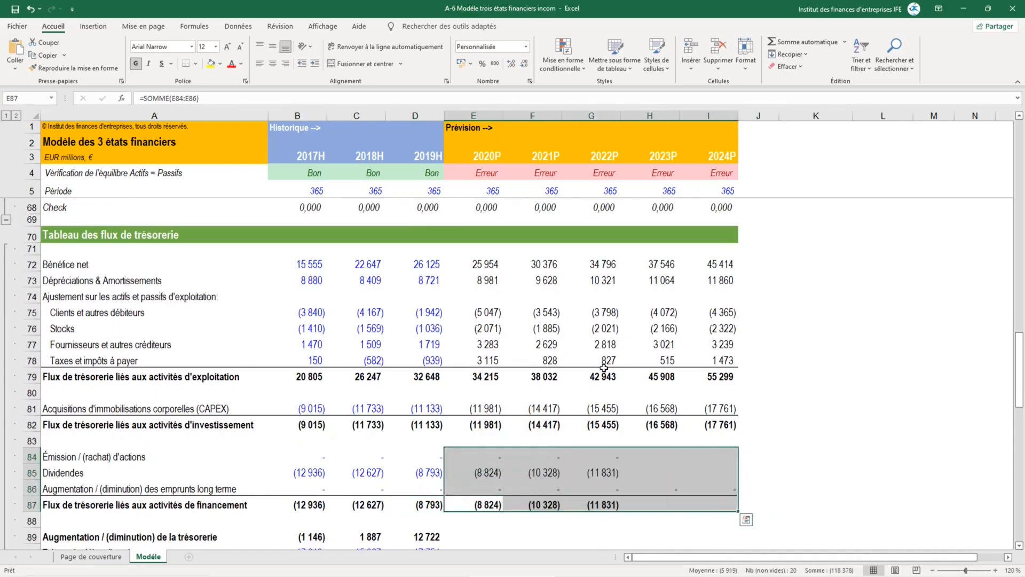
key(Up)
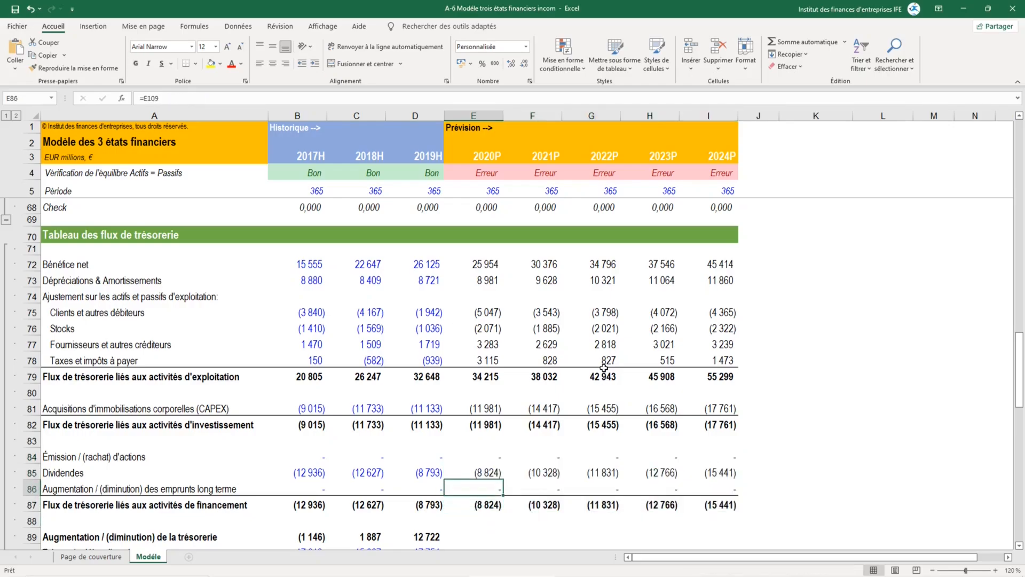
Step: Fill the 2019H Augmentation / (diminution) de la trésorerie formula in D89, =D79+D82+D87, across through 2024P
scroll(598, 369, down, 3)
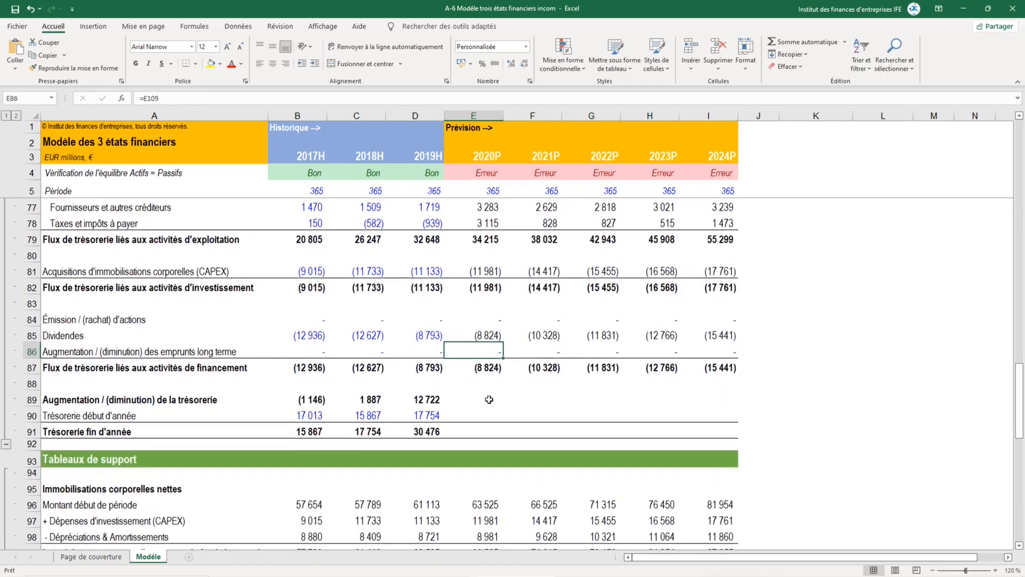
click(488, 400)
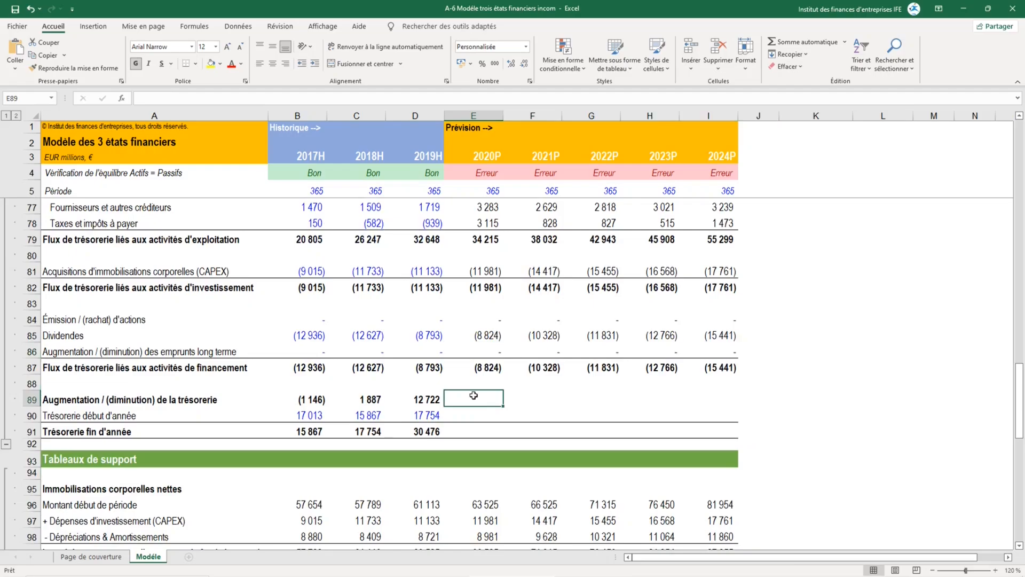
double_click(436, 400)
scroll(475, 380, up, 1)
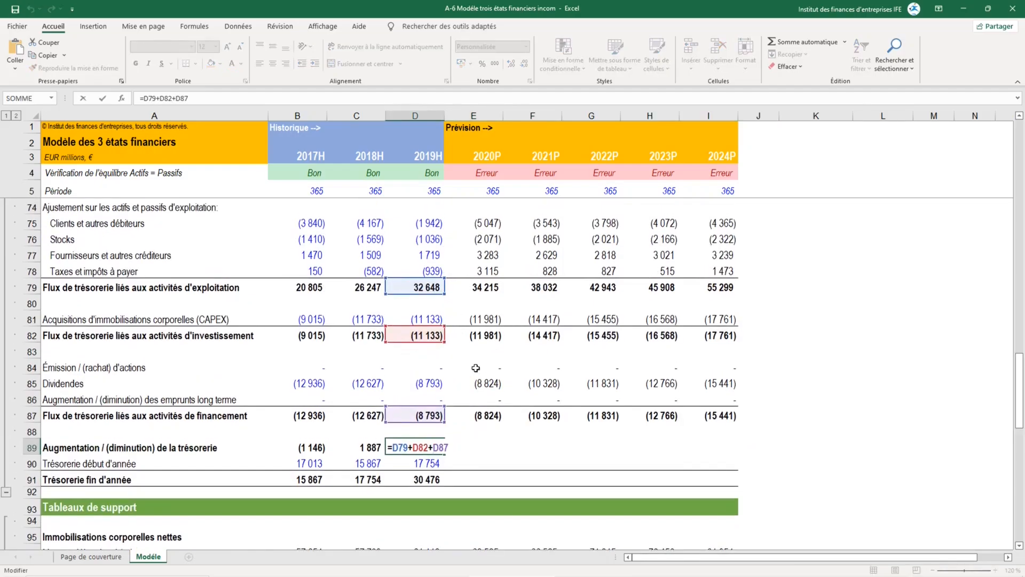
key(ctrl+Return)
key(shift+Right)
key(shift+Right)
key(shift+Right)
key(shift+Right)
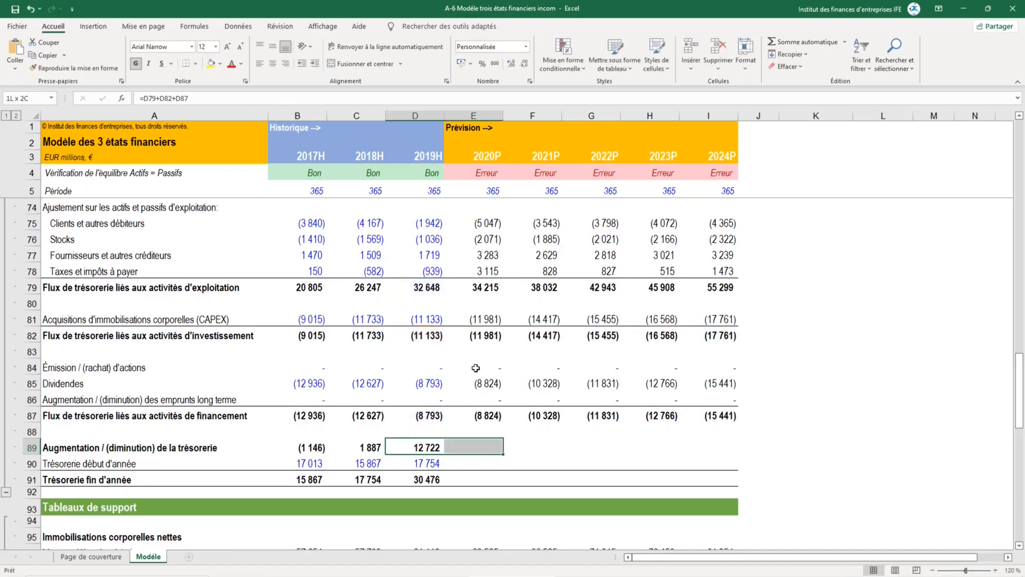
key(shift+Right)
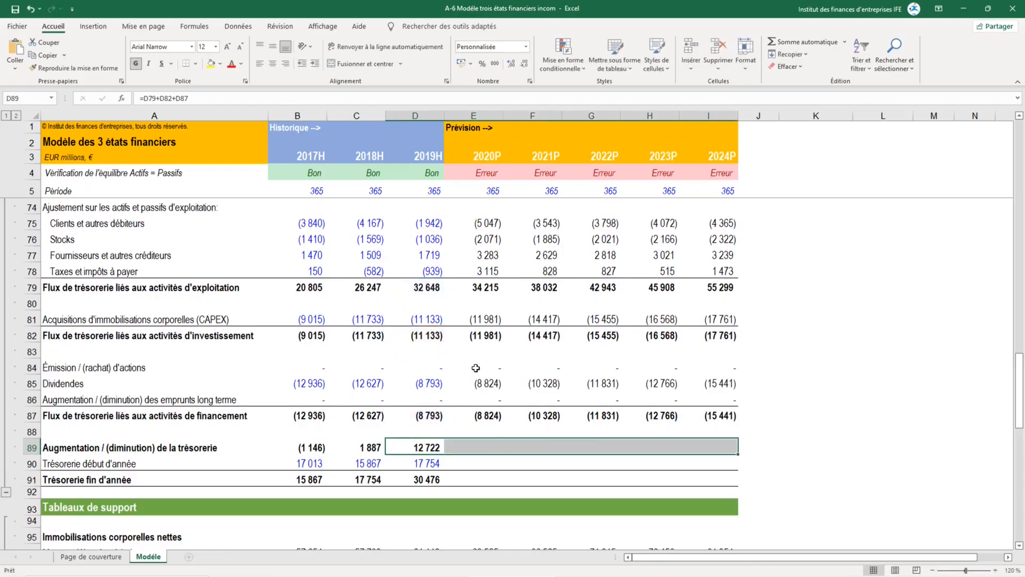
key(ctrl+r)
Step: Link the 2020P Trésorerie début d'année in E90 to the 2019H closing cash, =D91
key(Down)
key(Right)
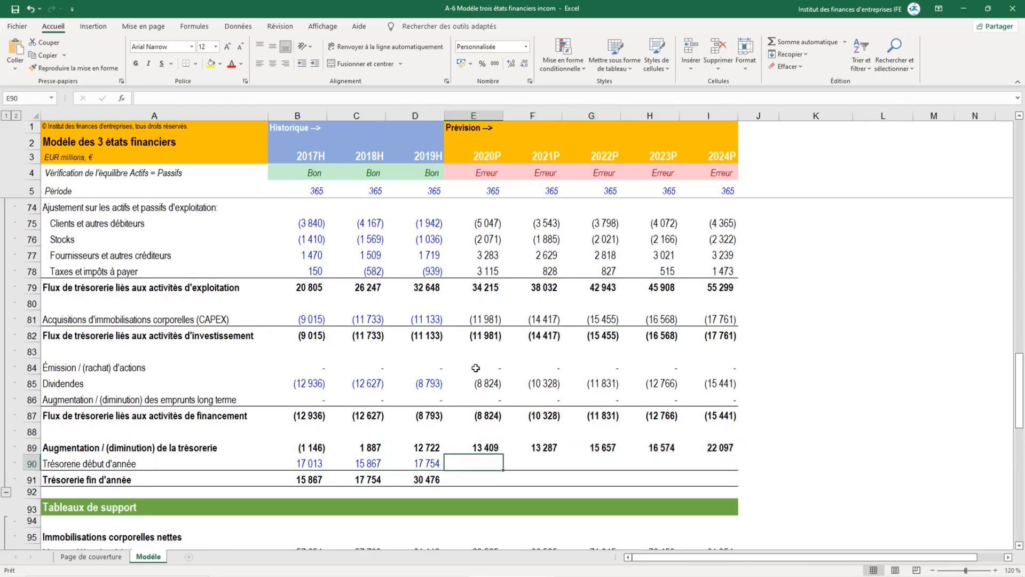
text(=)
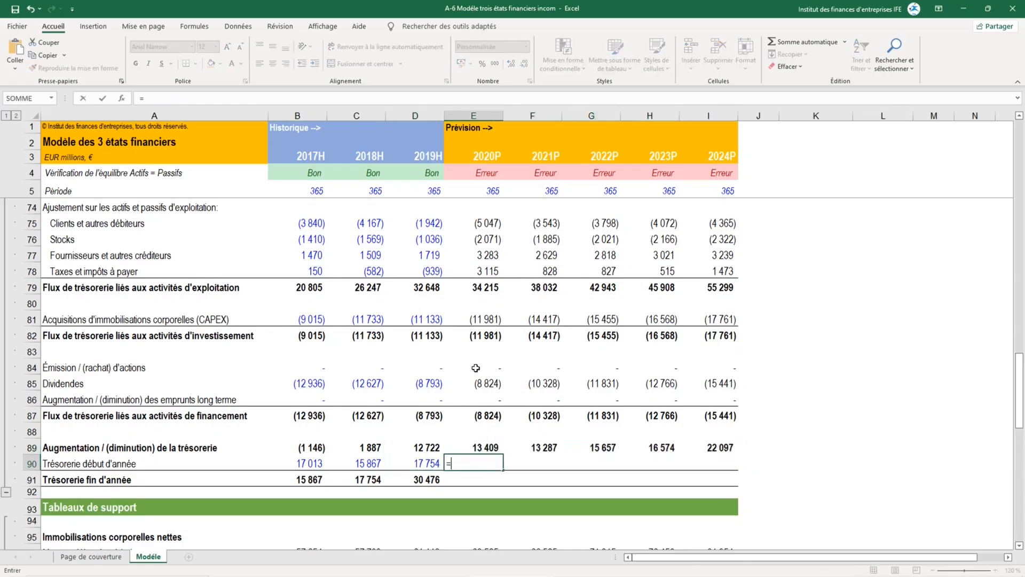
key(Left)
key(Down)
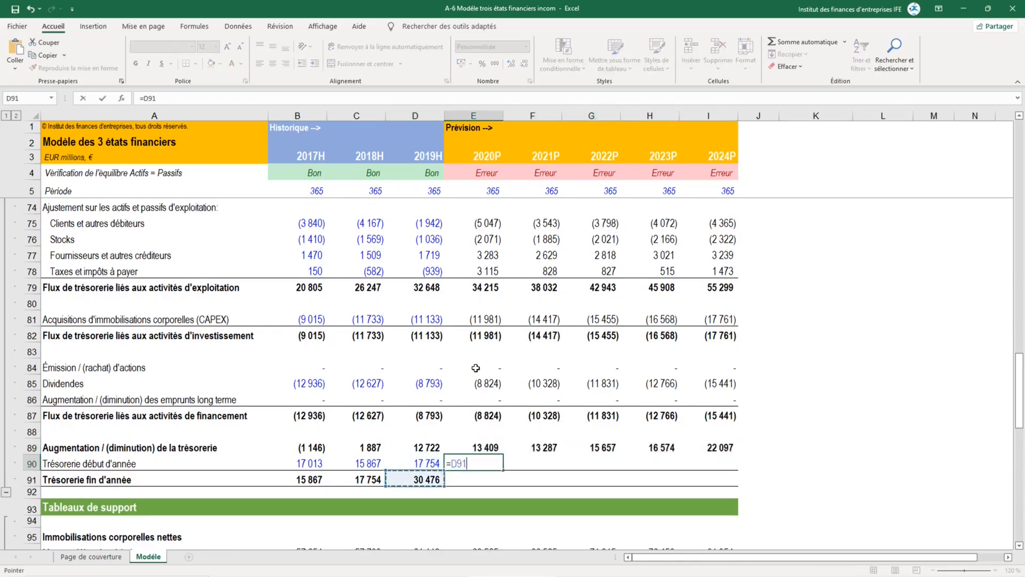
key(Return)
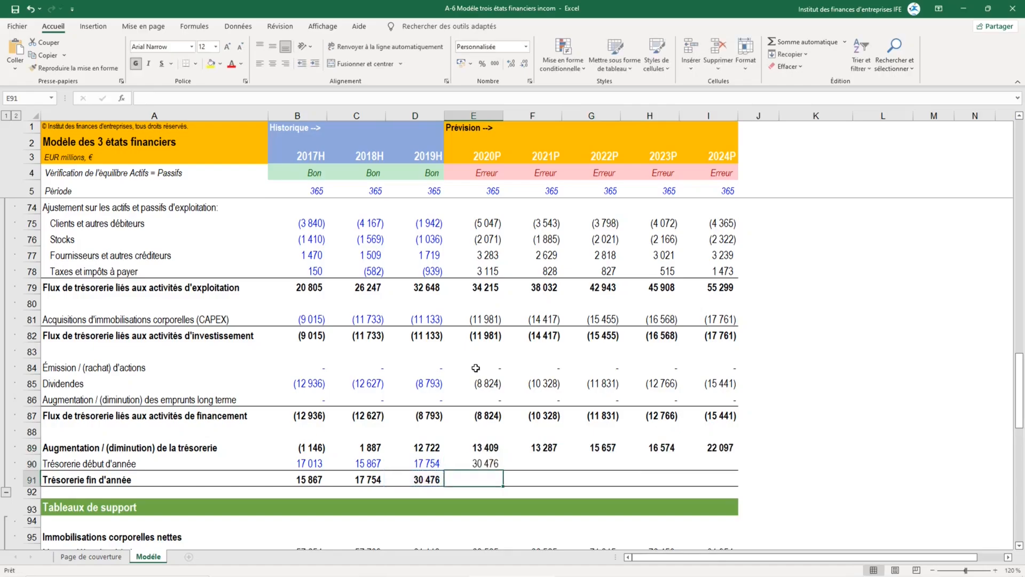
Step: Fill the 2019H Trésorerie fin d'année formula in D91, =D90+D89, across the forecast years through 2024P
key(Left)
key(shift+Right)
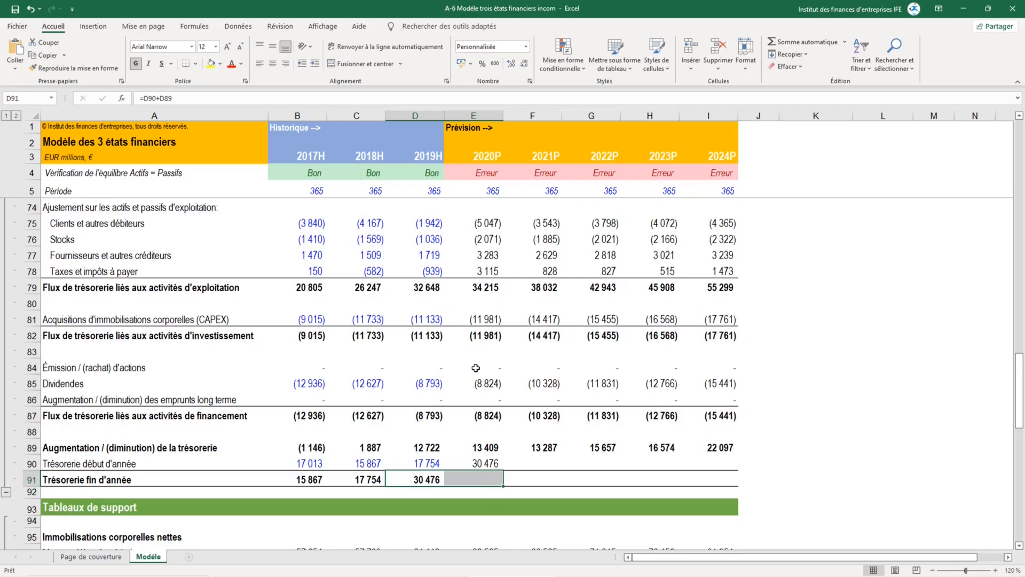
key(shift+Right)
key(shift+Right)
key(shift+Right)
key(shift+Right)
key(ctrl+r)
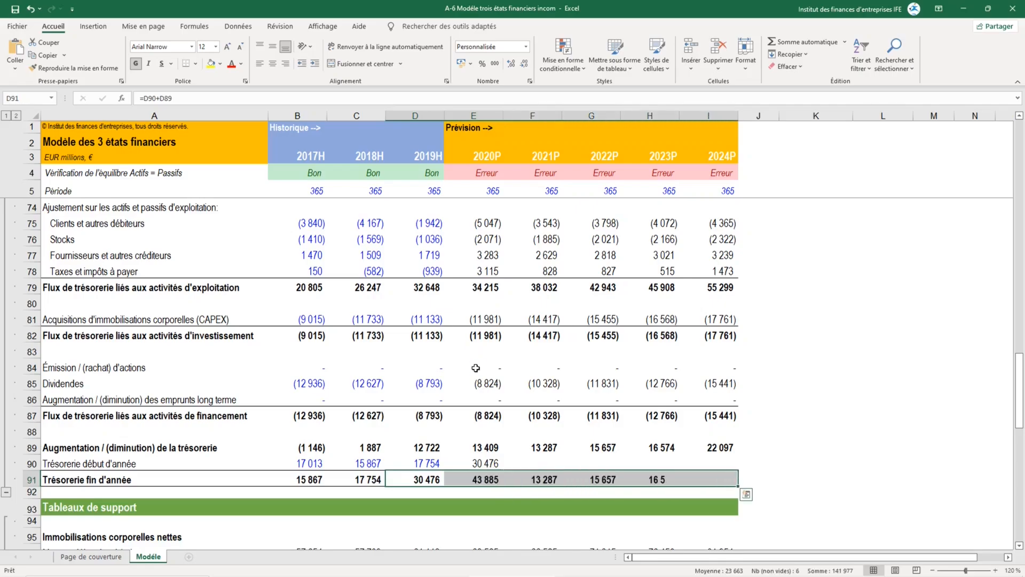
Step: Fill the 2020P Trésorerie début d'année formula in E90 across through 2024P in column I
key(Right)
key(Up)
key(shift+Right)
key(shift+Right)
key(shift+Right)
key(shift+Right)
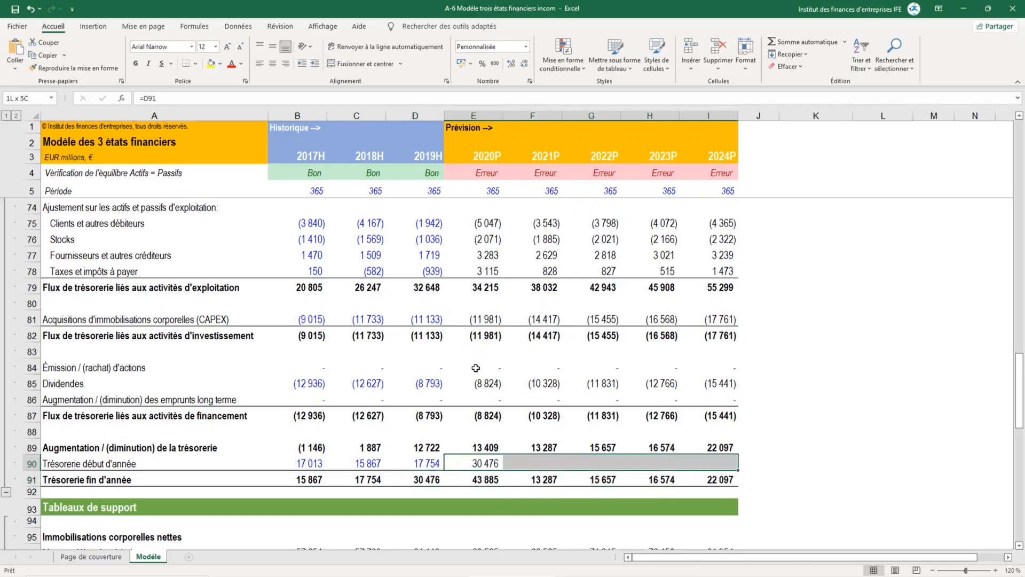
key(ctrl+r)
Step: Review the forecast cash flow statement upward from the closing cash rows to Bénéfice net
key(Up)
key(Up)
key(Up)
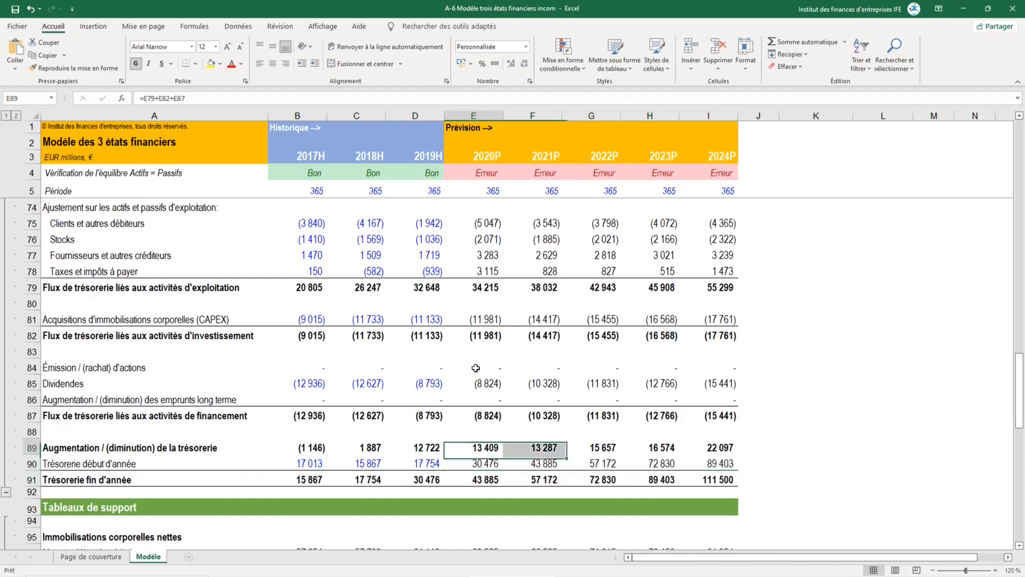
key(Up)
key(Up)
key(Up)
key(Up)
key(Up)
key(Up)
key(Up)
key(Up)
key(Up)
key(Up)
key(Up)
key(Up)
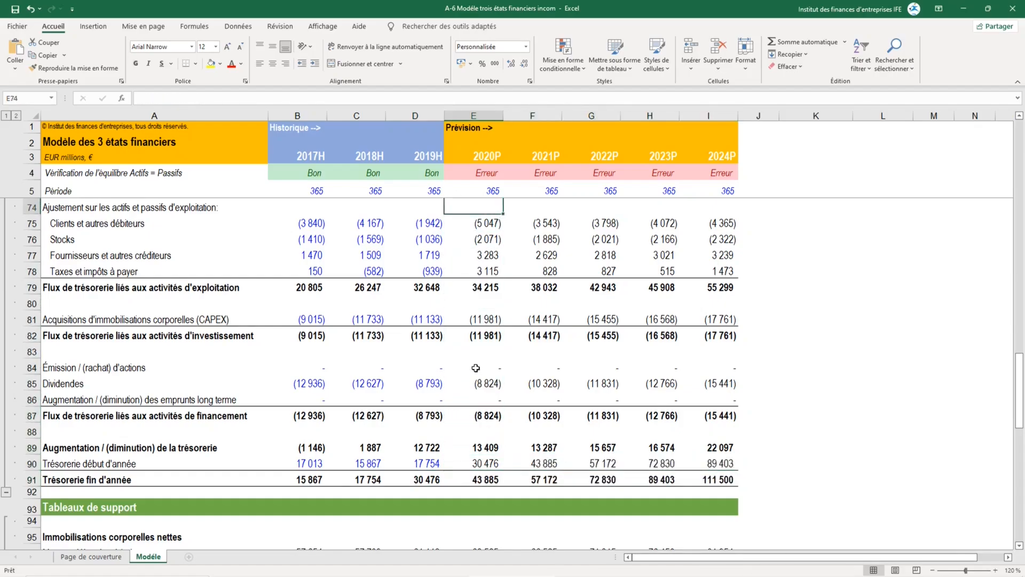
key(Up)
key(Up)
key(Up)
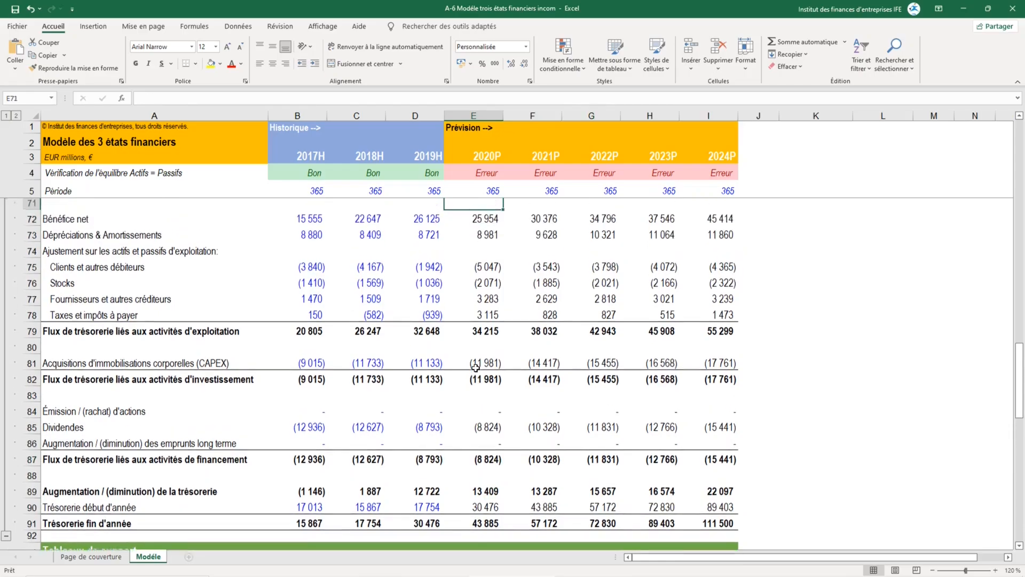